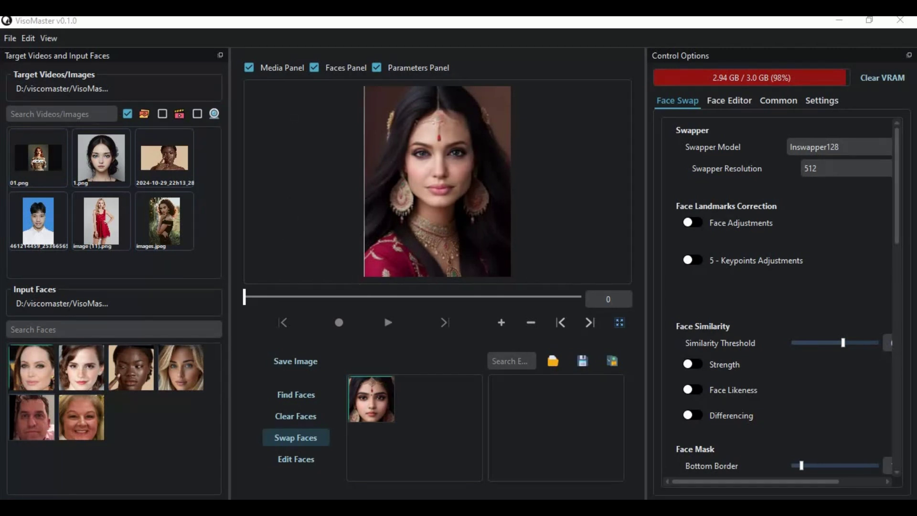
Add videos and other media to the target list, keep Inswapper128, and show Face Editor settings.
left_click(164, 113)
left_click(198, 118)
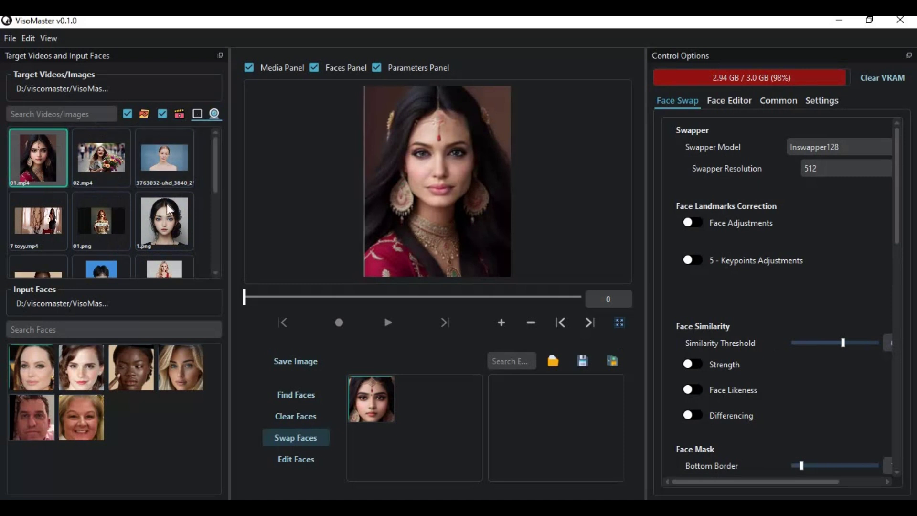
scroll(173, 210, "down", 3)
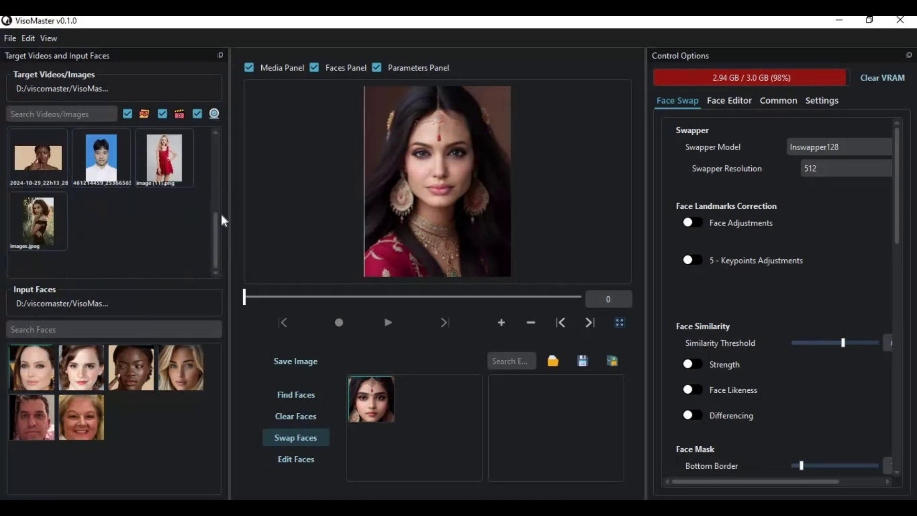
scroll(89, 204, "up", 3)
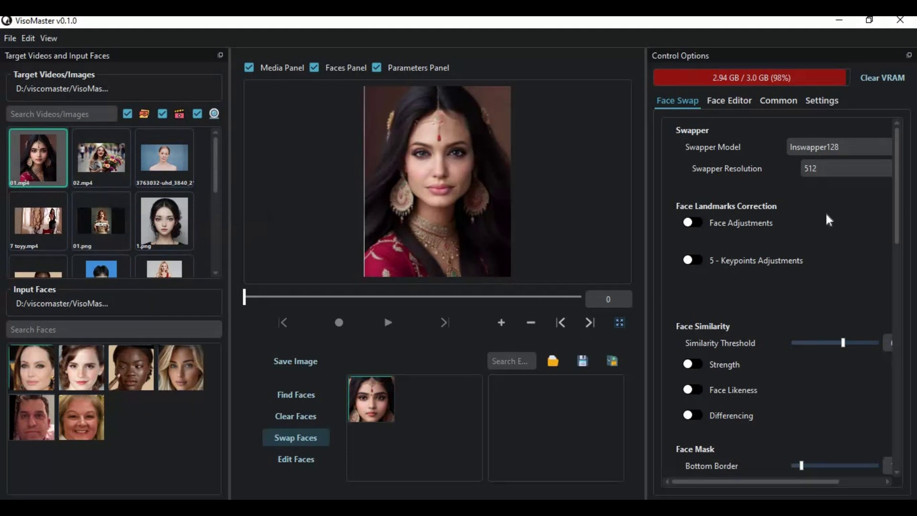
left_click(850, 152)
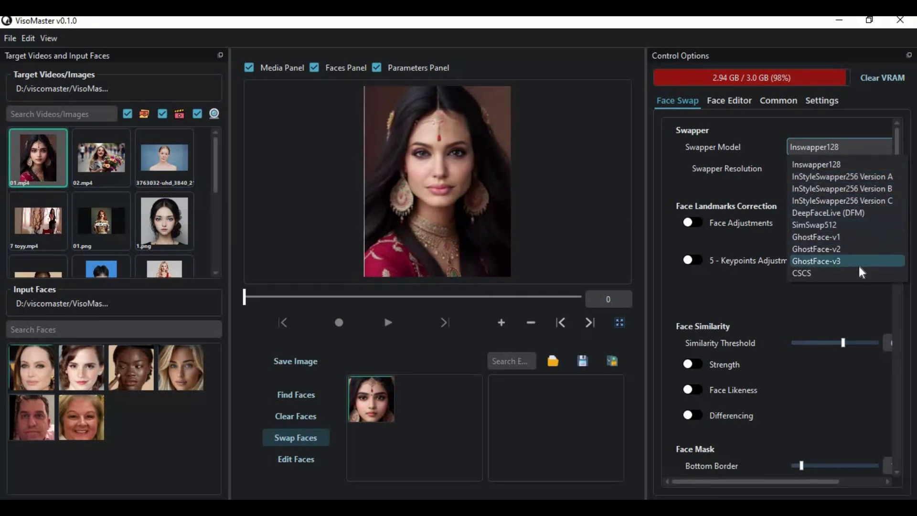
left_click(791, 318)
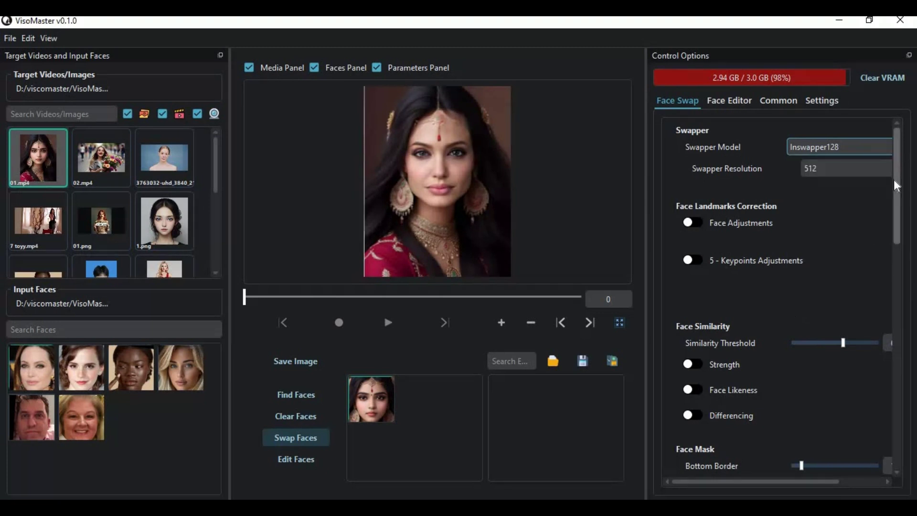
scroll(895, 215, "down", 2)
scroll(897, 265, "down", 2)
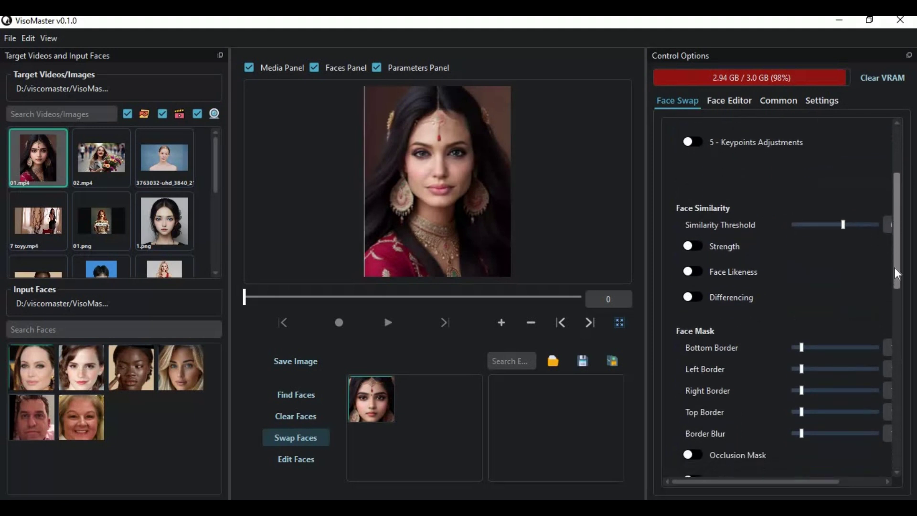
scroll(896, 273, "down", 1)
scroll(895, 313, "down", 2)
scroll(900, 363, "down", 2)
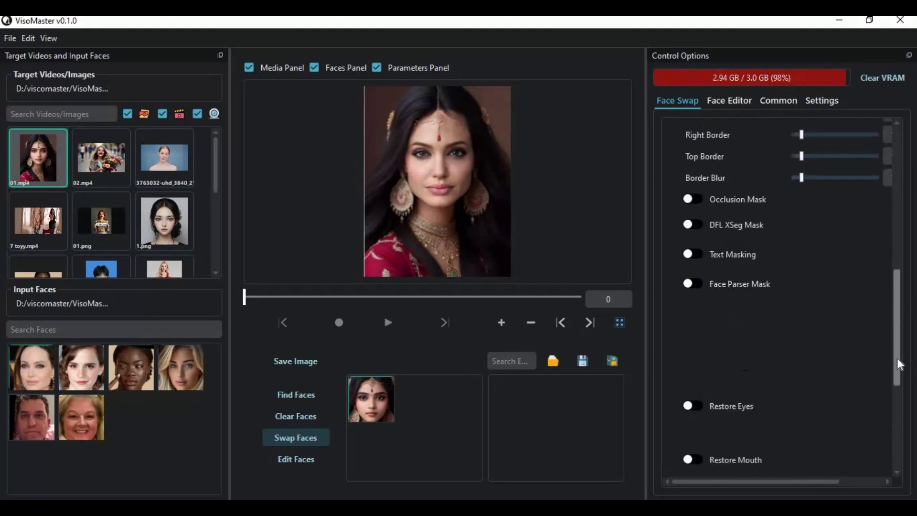
scroll(900, 364, "down", 1)
scroll(901, 400, "down", 2)
scroll(908, 437, "down", 1)
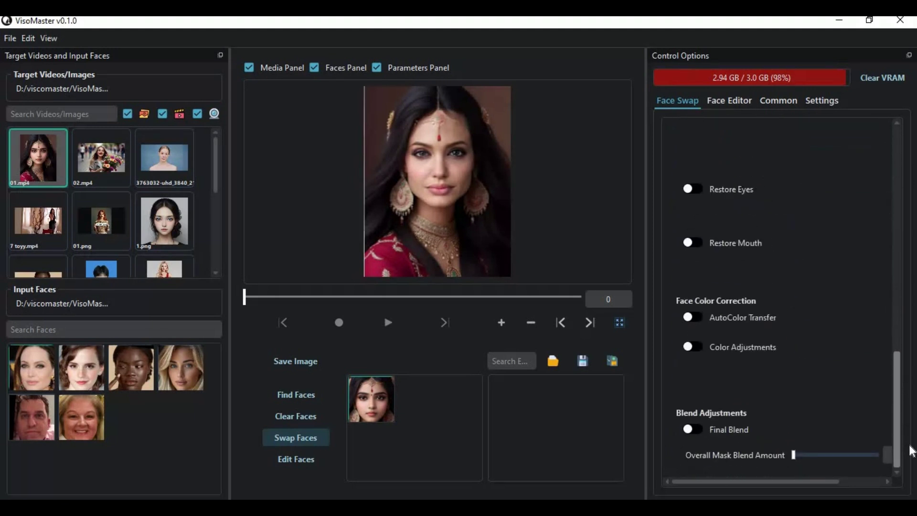
scroll(913, 430, "up", 2)
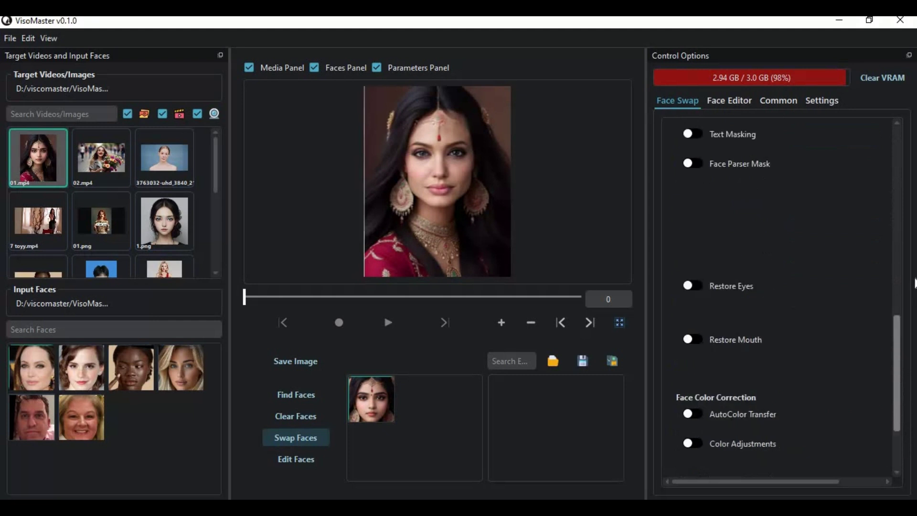
scroll(913, 344, "up", 3)
scroll(915, 237, "up", 3)
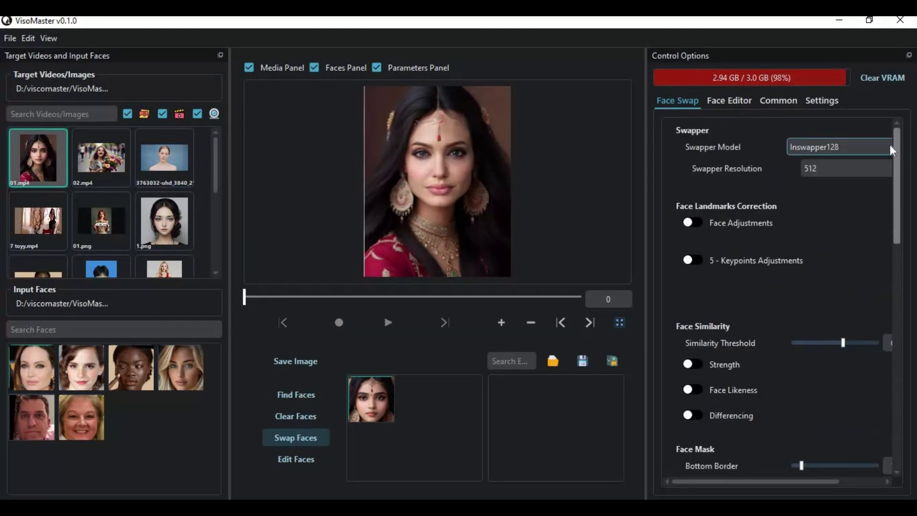
left_click(731, 104)
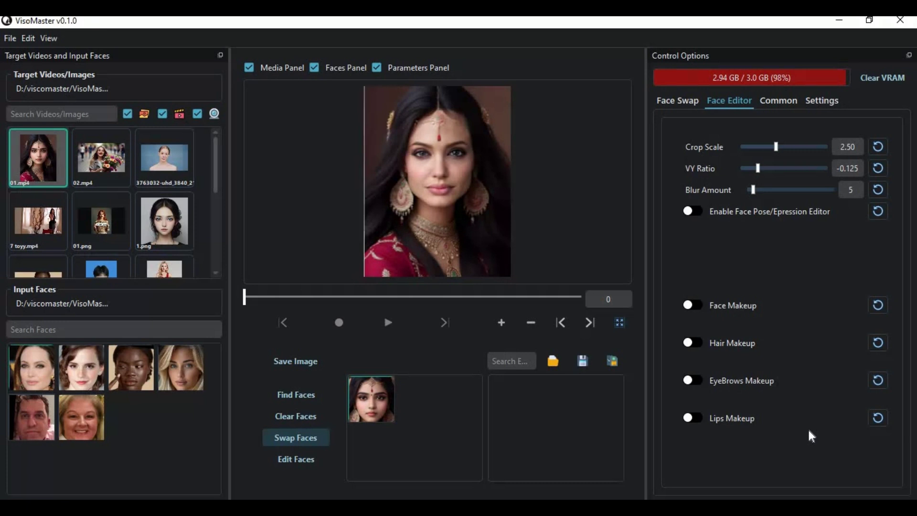
Review the Common tab's face compare and restorer options, then go back to Face Swap.
left_click(781, 105)
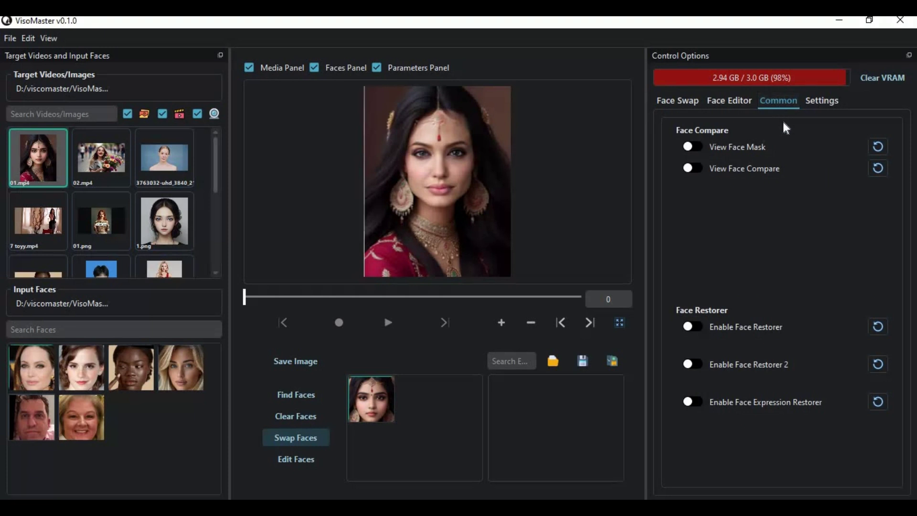
left_click(684, 108)
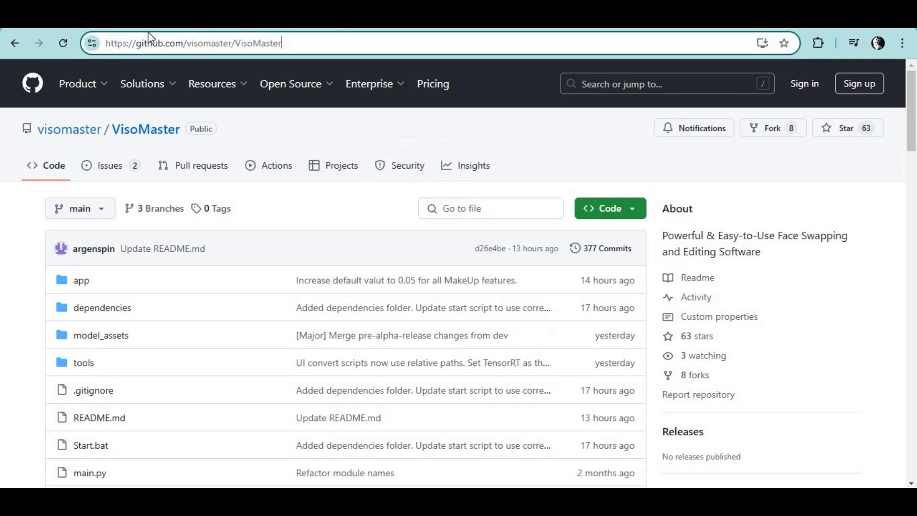
Select the VisoMaster repository URL on its GitHub page.
left_click_drag(124, 41, 364, 37)
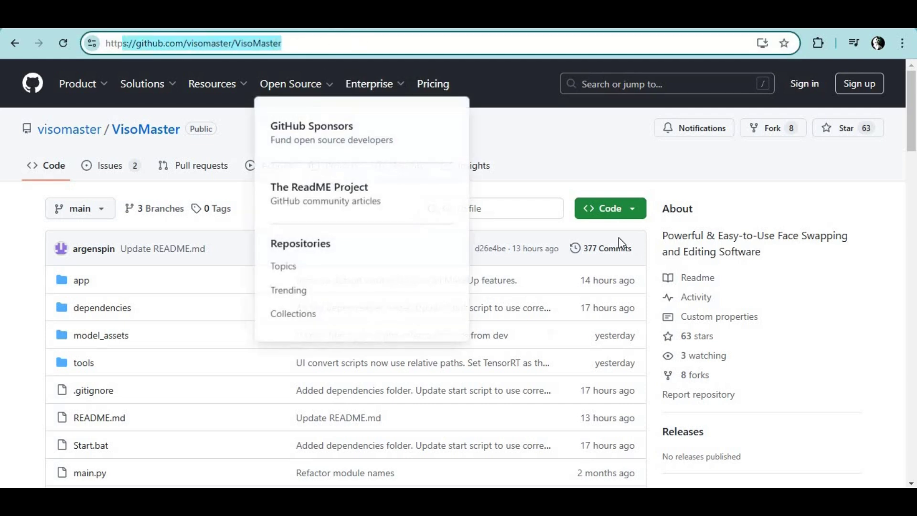
scroll(650, 272, "down", 3)
scroll(650, 273, "down", 3)
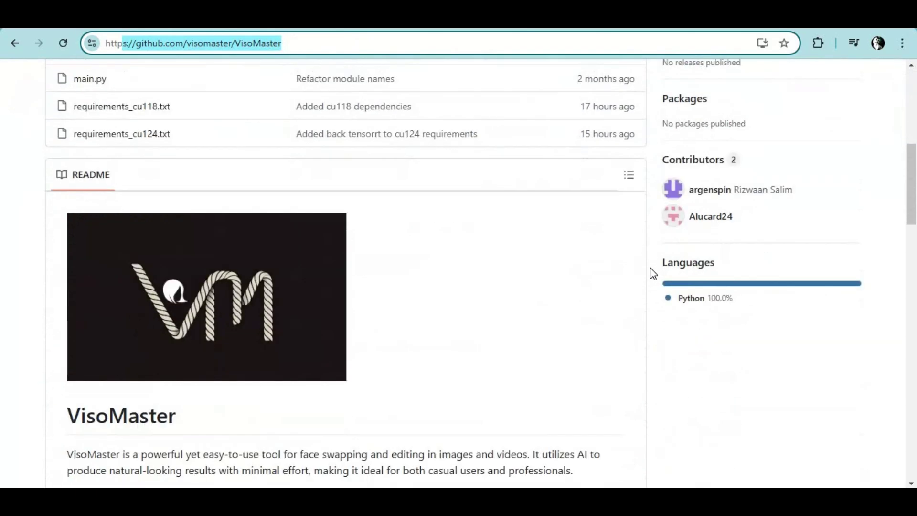
scroll(650, 273, "down", 4)
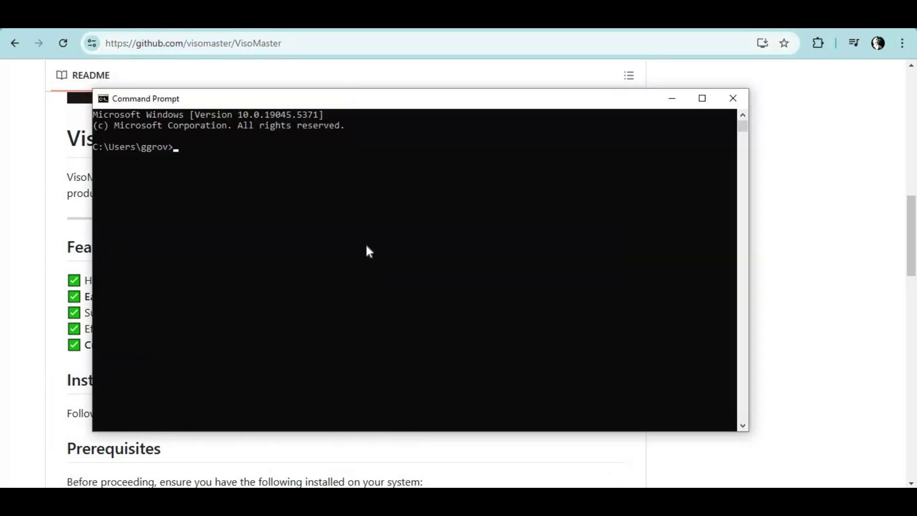
type("n")
type("vcc")
type(" --")
type("version")
Run nvcc --version to confirm CUDA release 11.8, then close Command Prompt.
key("Return")
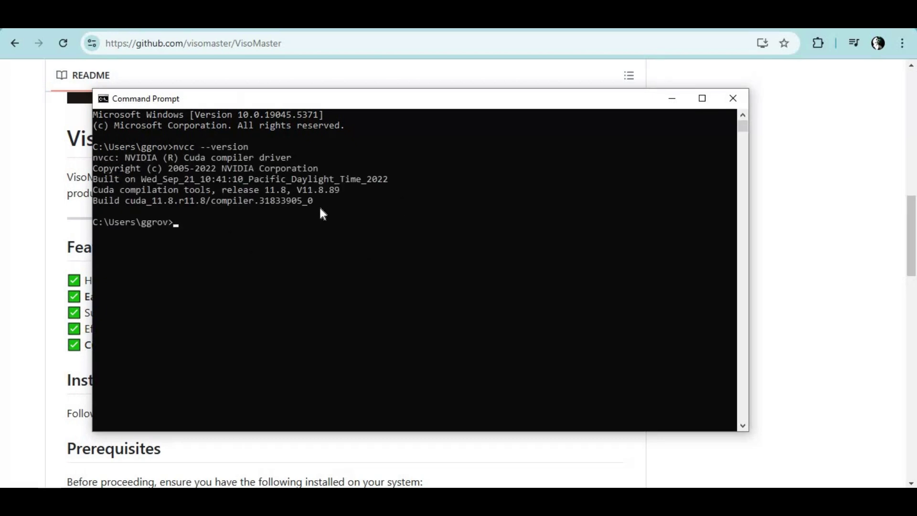
left_click_drag(298, 201, 126, 180)
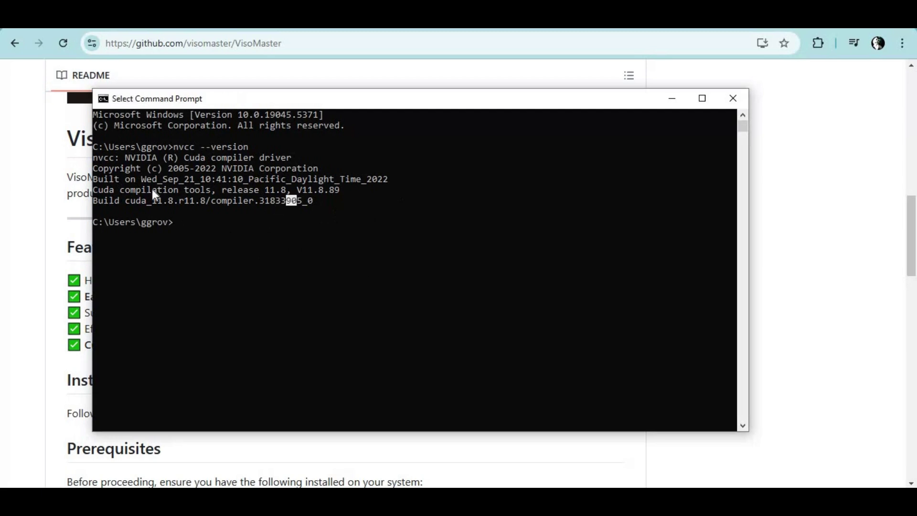
left_click(222, 224)
left_click(739, 101)
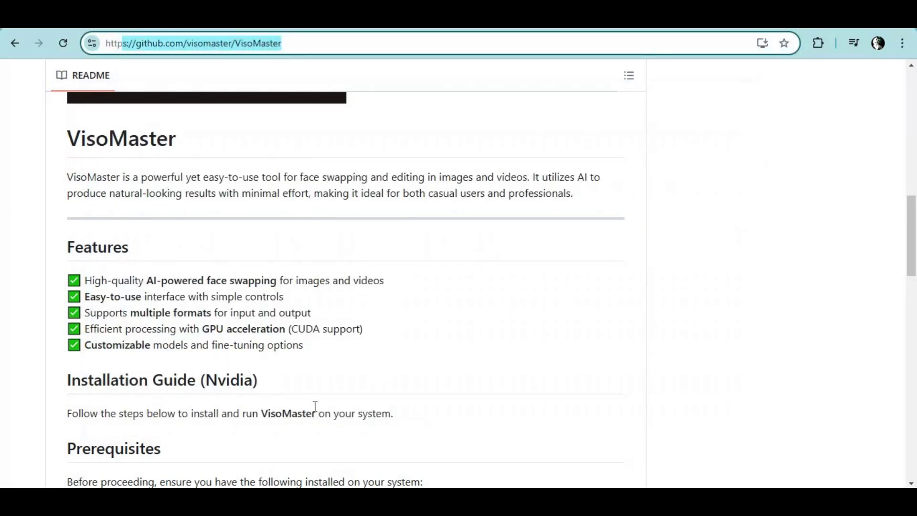
scroll(319, 410, "down", 4)
scroll(320, 411, "down", 1)
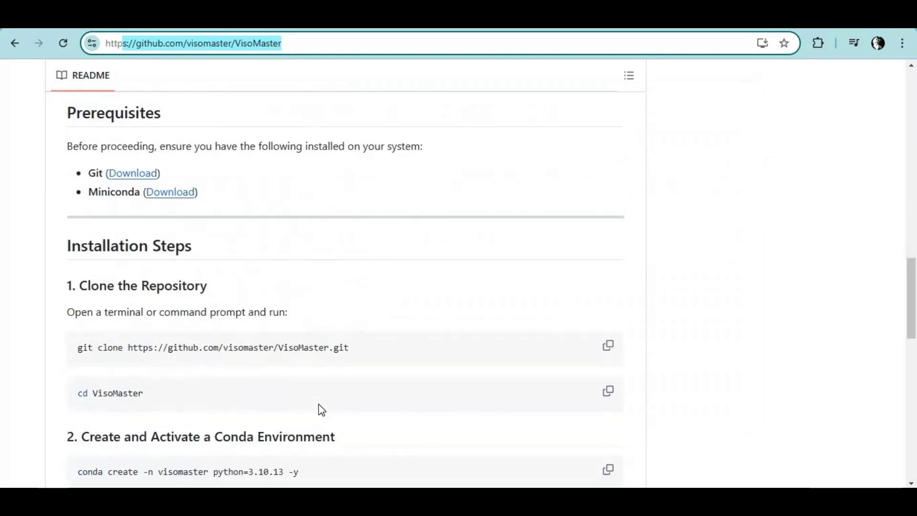
scroll(367, 397, "up", 6)
scroll(380, 404, "up", 4)
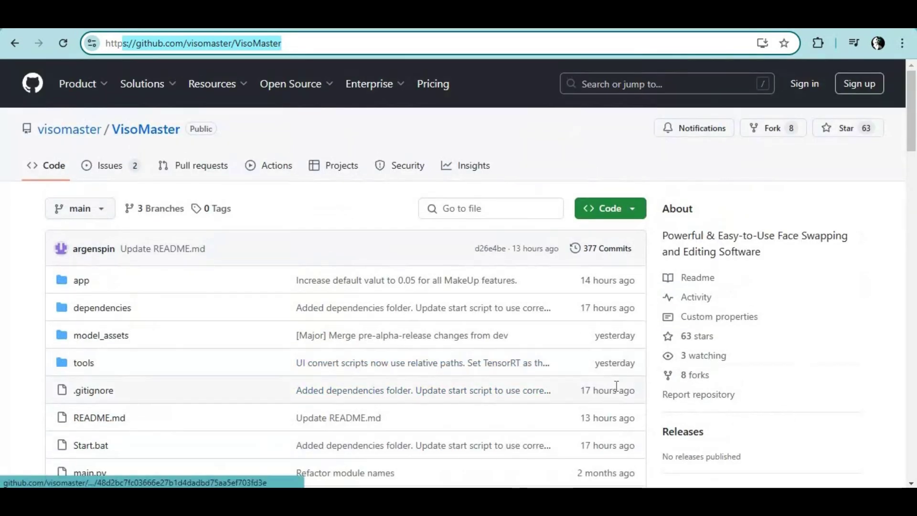
Download VisoMaster-main.zip using the repository's Code > Download ZIP option.
left_click(618, 208)
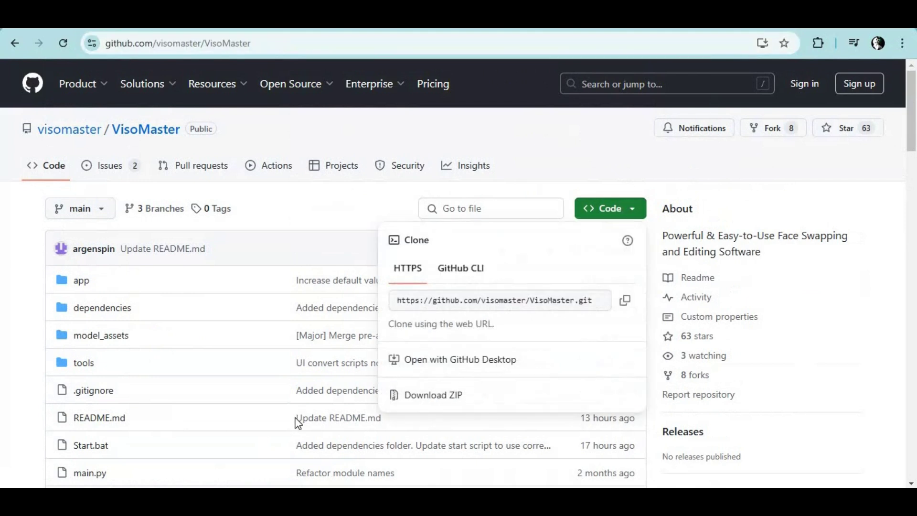
left_click(454, 405)
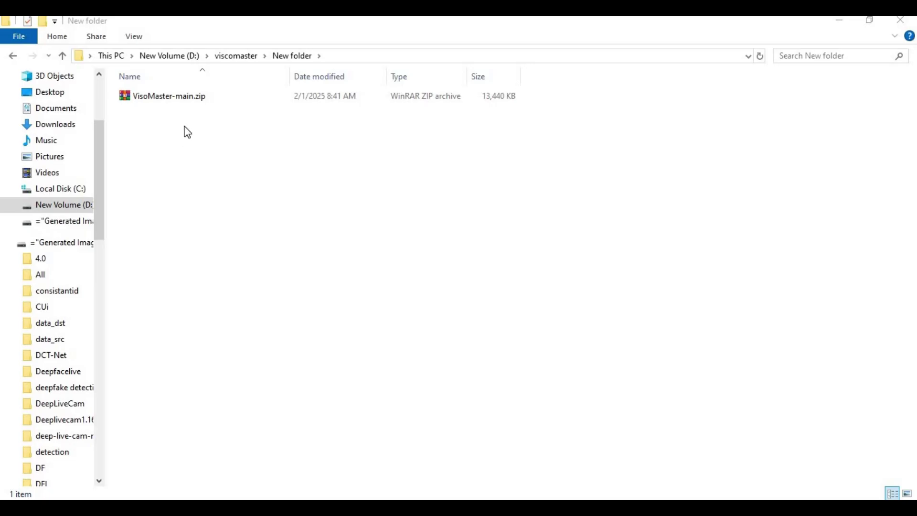
Extract VisoMaster-main.zip in place and enter the extracted VisoMaster-main folder's address bar.
left_click(181, 100)
right_click(182, 100)
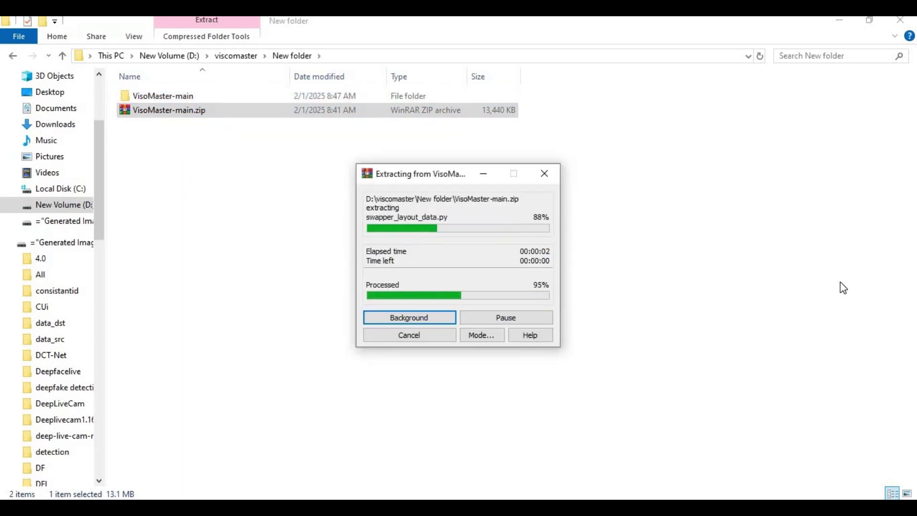
double_click(184, 95)
left_click(449, 56)
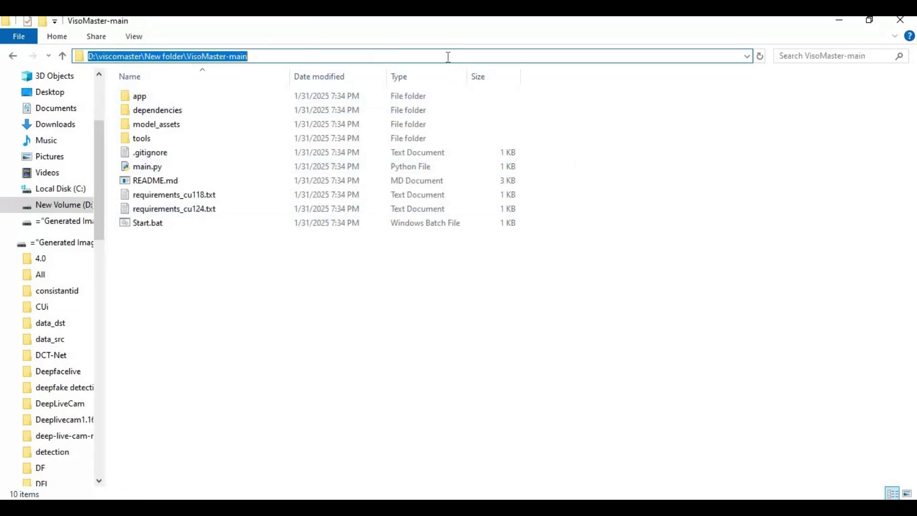
type("cm")
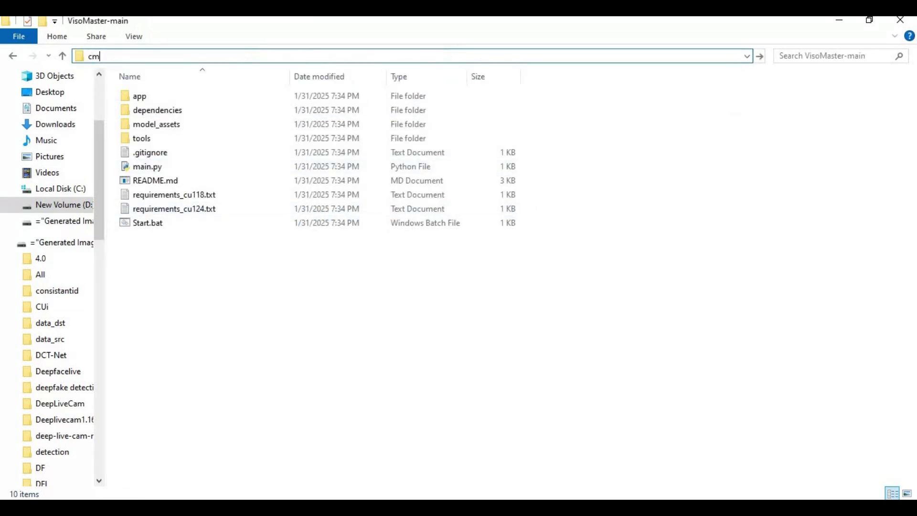
type("d")
Open cmd in the project folder and run 'py -3.10 -m venv venv', correcting typos.
key("Return")
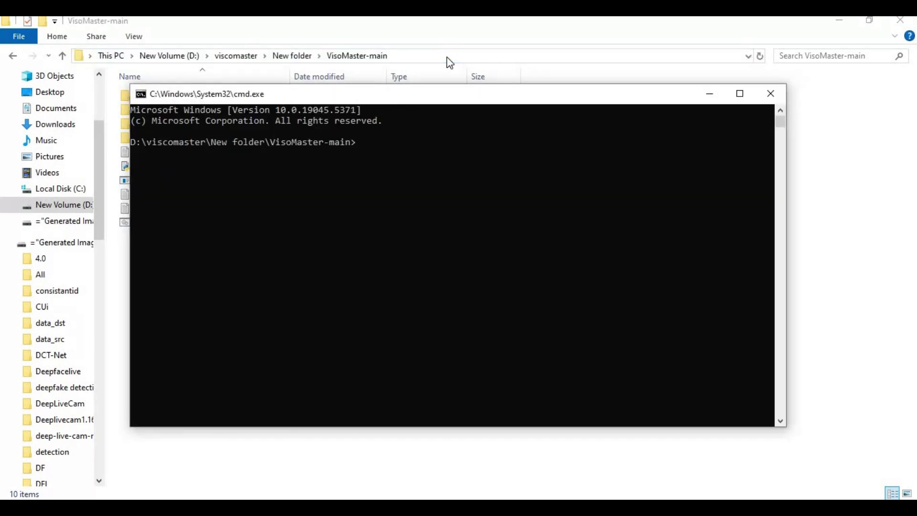
type("py ")
type("0")
key("BackSpace")
type("-3.1")
type("0")
type("=")
key("BackSpace")
type("-")
type("m ")
type("venv ")
type("venv")
key("Return")
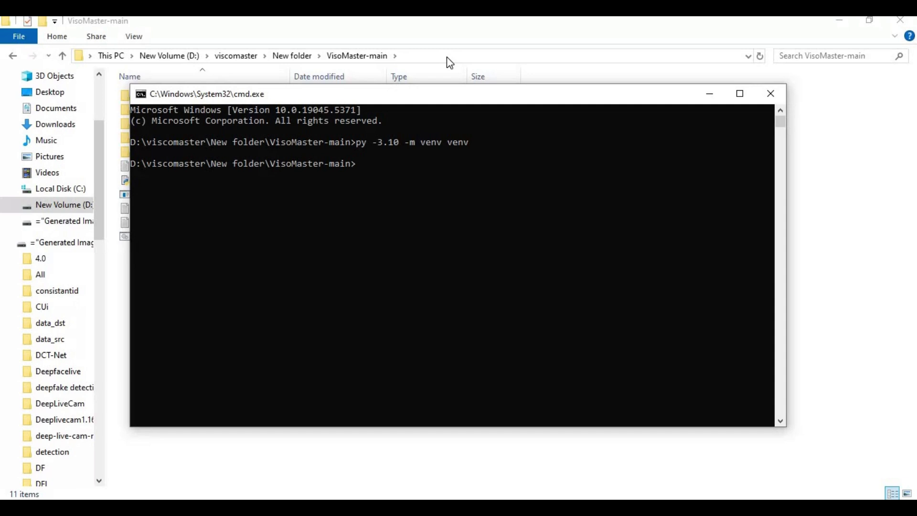
type("venv")
type("\\sc")
type("ripts")
type("\\")
type("activ")
type("ate")
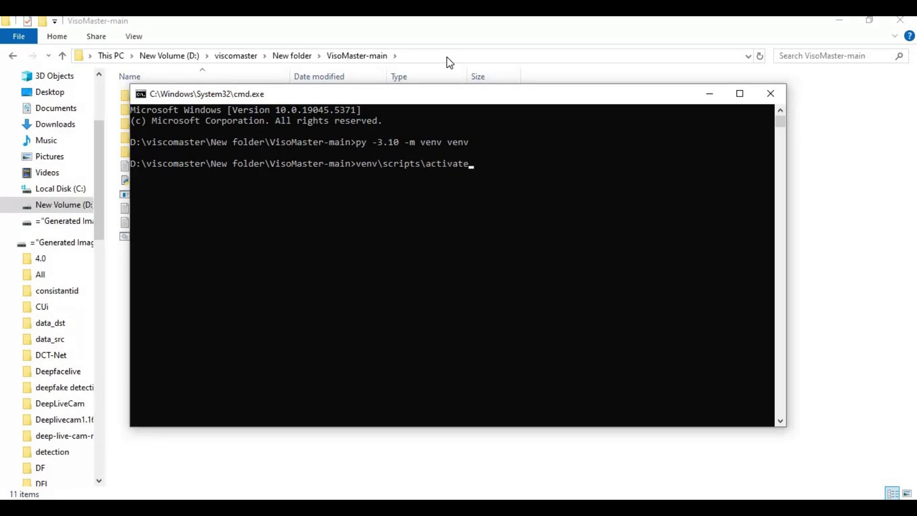
Run 'venv\scripts\activate' so the prompt shows (venv).
key("Return")
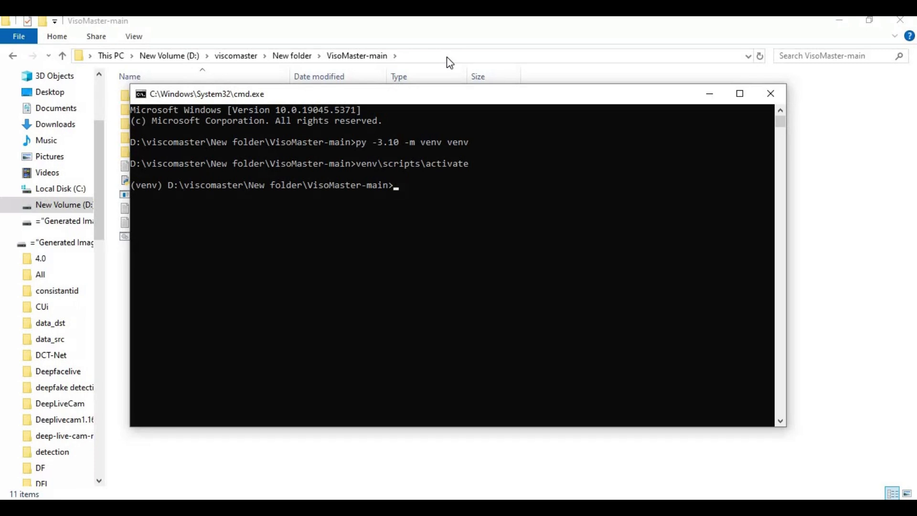
Compare requirements_cu118 and cu124 files, then rerun nvcc --version showing release 11.8.
left_click(478, 475)
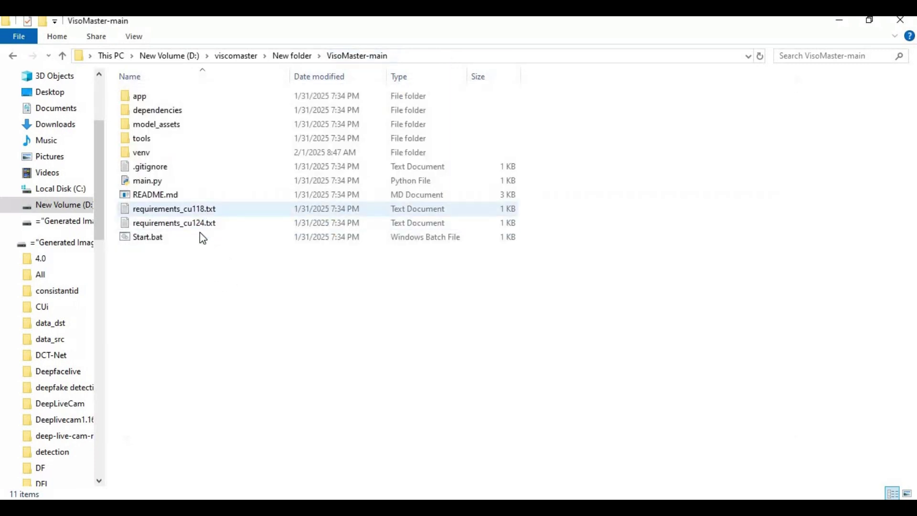
left_click(197, 210)
left_click(192, 223)
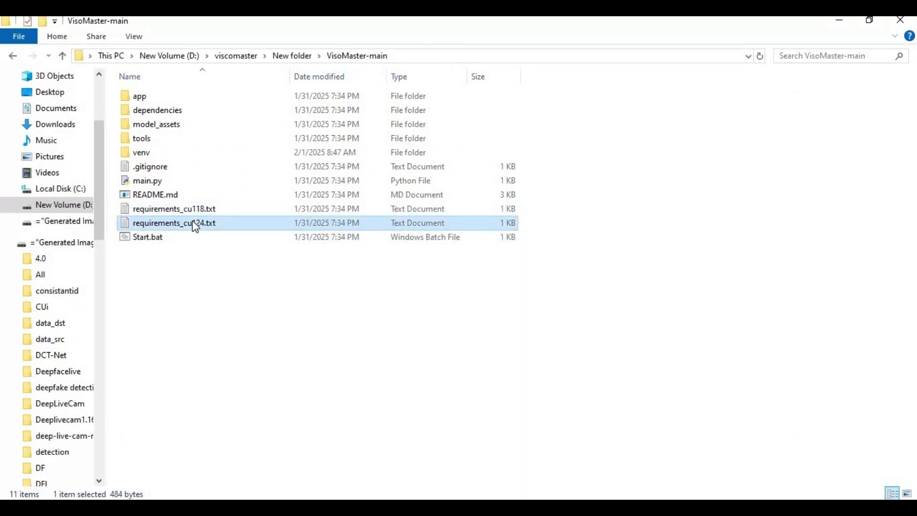
left_click(610, 501)
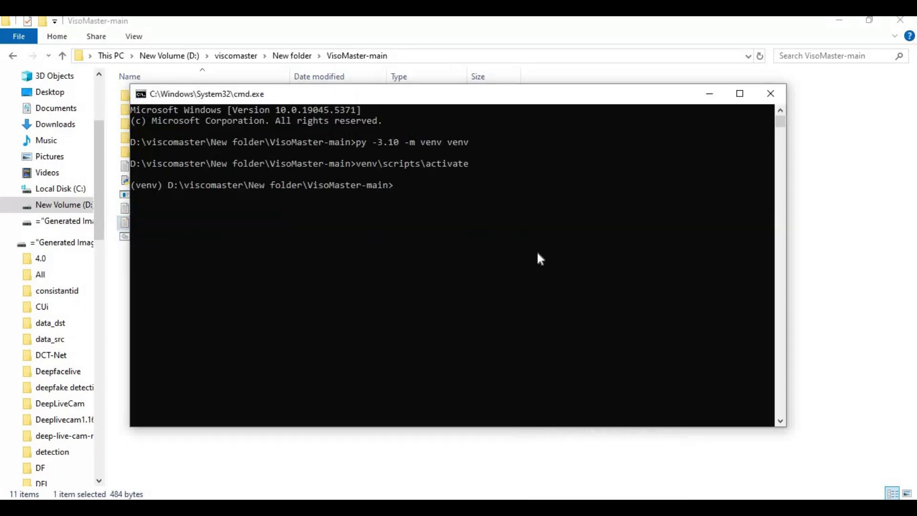
type("nvcc --")
type("ve")
type("rsion")
key("Return")
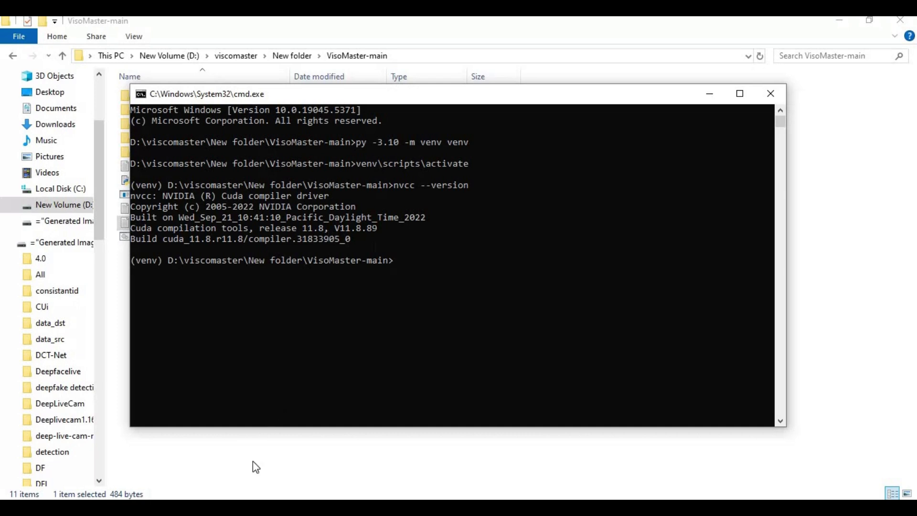
Copy the requirements_cu118.txt name and run 'pip install -r requirements_cu118.txt' in the venv.
left_click(213, 440)
left_click(180, 213)
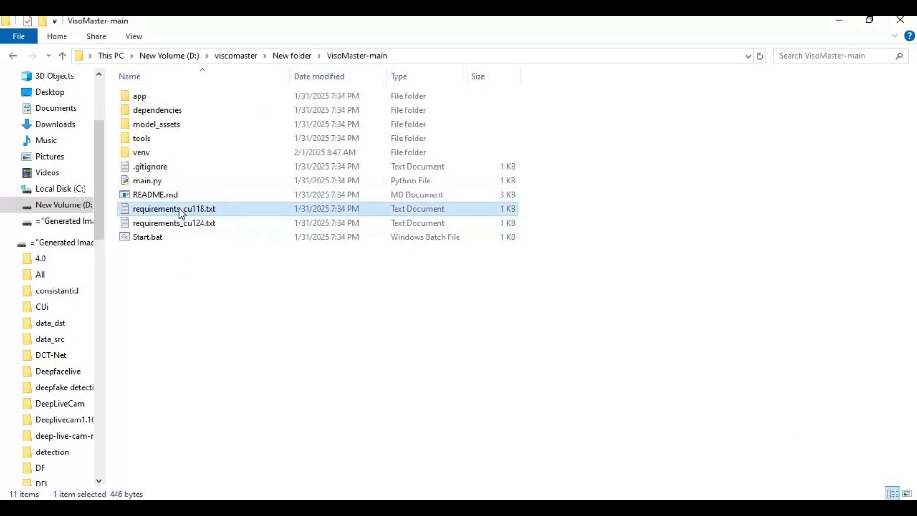
left_click(163, 208)
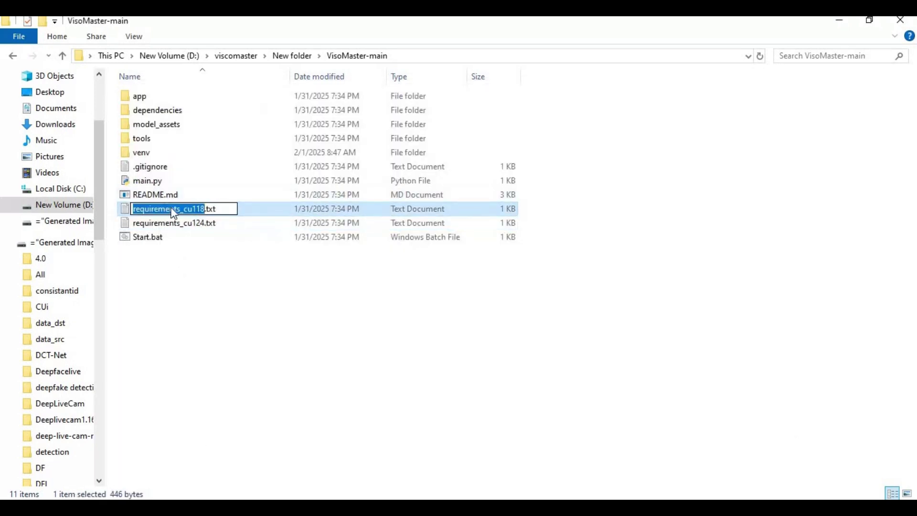
right_click(171, 209)
left_click(222, 252)
key("alt+Tab")
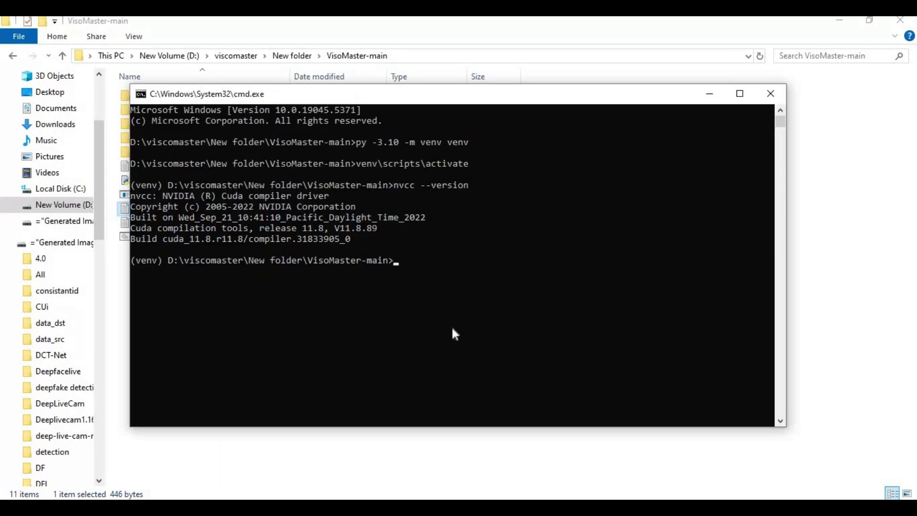
type("pip")
type(" insta")
type("ll -")
type("r ")
type("requirements_cu118.txt")
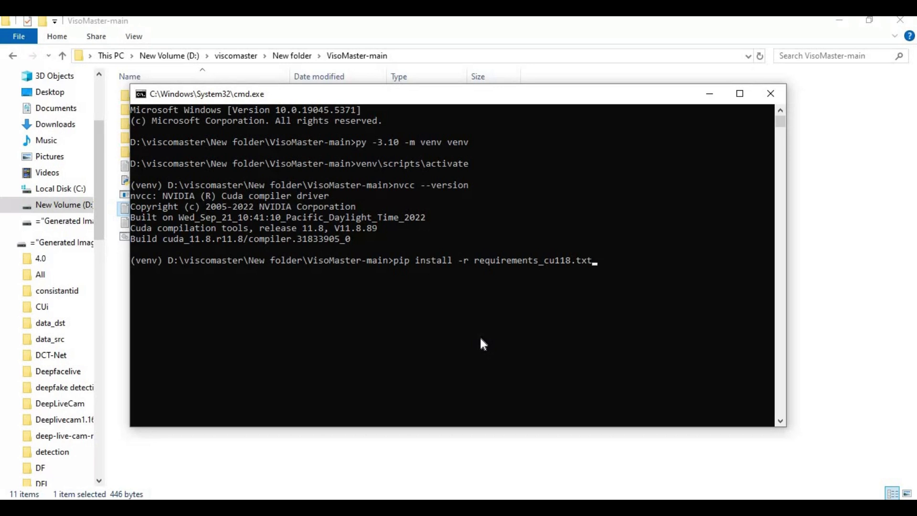
key("Return")
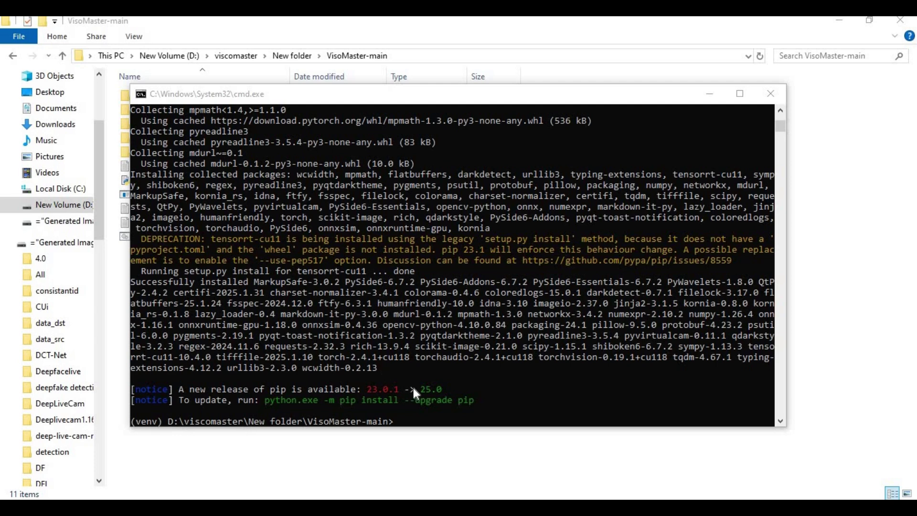
Copy the suggested 'python.exe -m pip install --upgrade pip' command and run it to upgrade pip to 25.0.
left_click(468, 397)
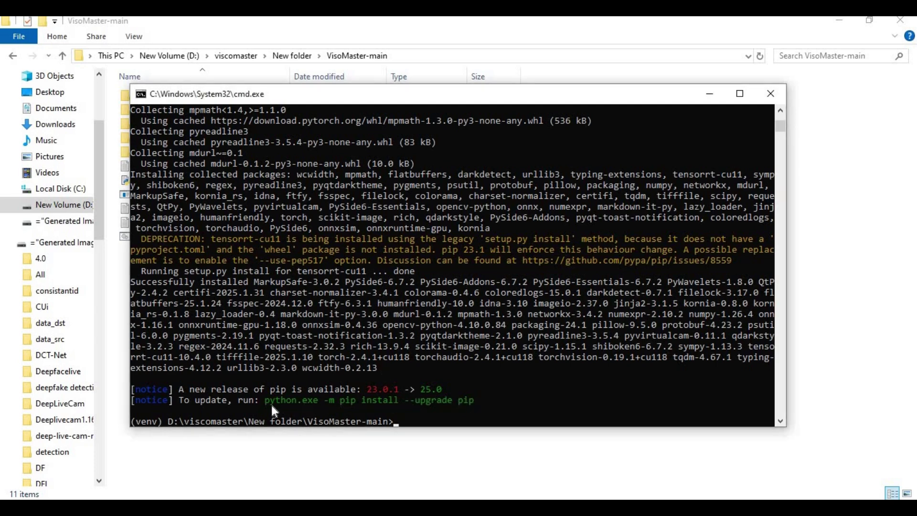
left_click_drag(266, 402, 474, 401)
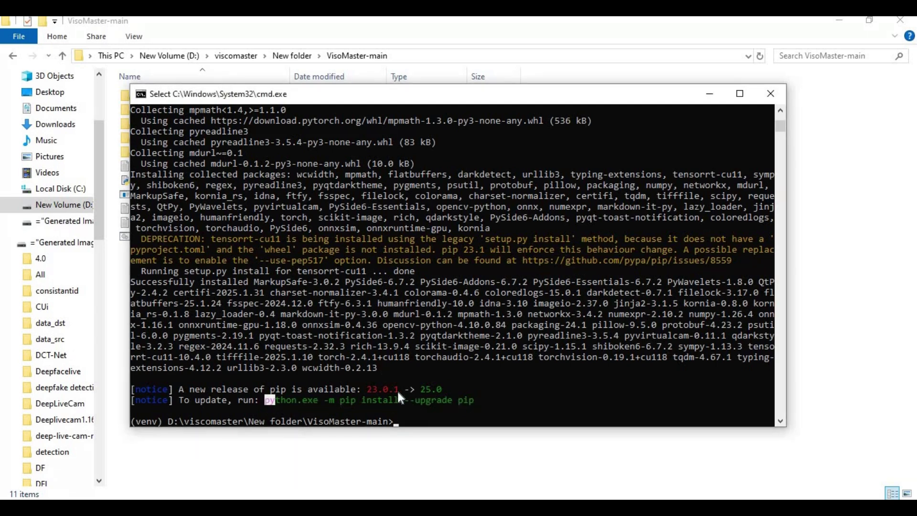
right_click(462, 407)
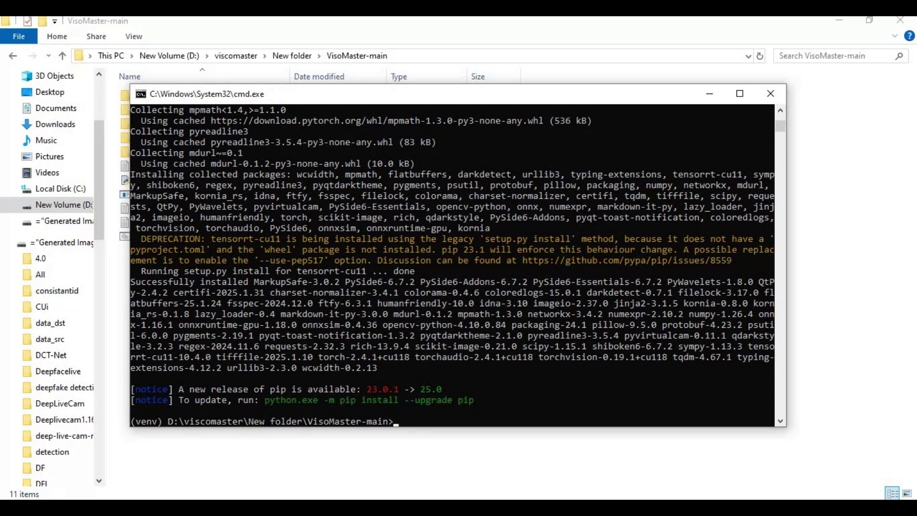
right_click(424, 420)
key("Return")
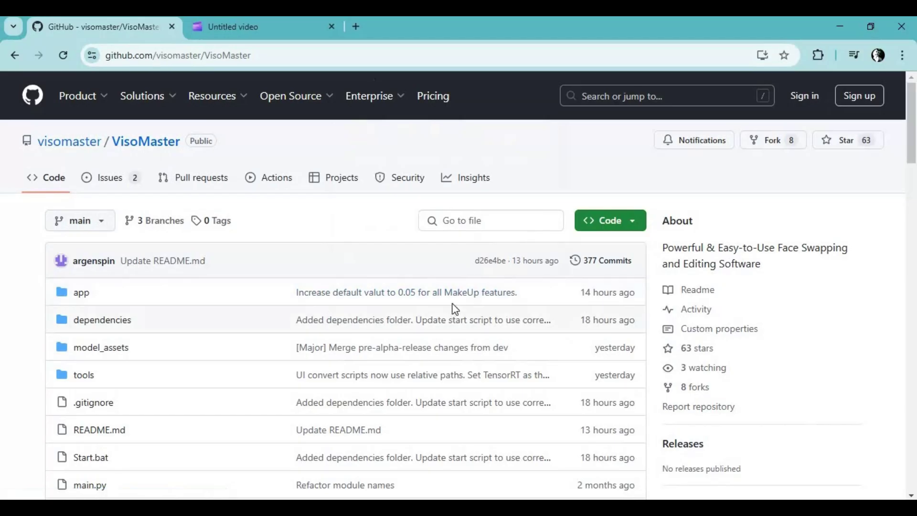
scroll(454, 308, "down", 2)
scroll(454, 307, "down", 5)
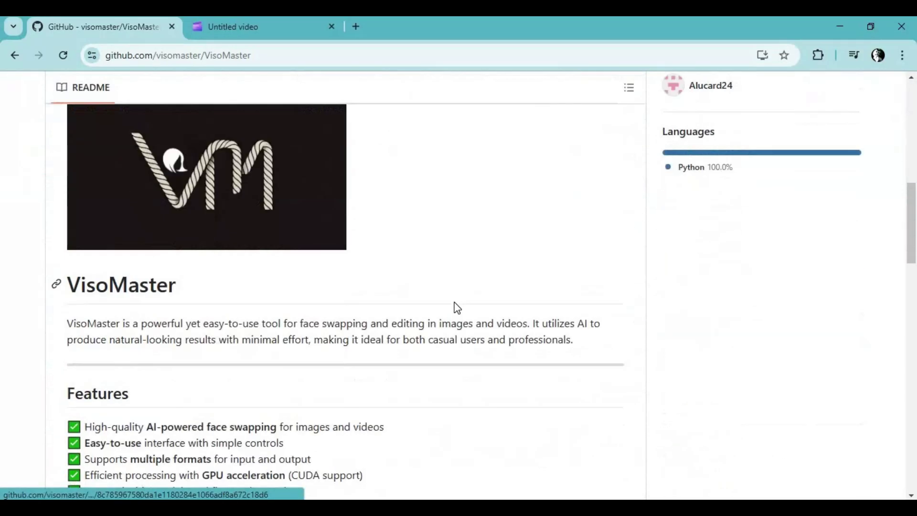
scroll(454, 308, "down", 5)
scroll(454, 308, "down", 1)
scroll(454, 307, "down", 4)
scroll(456, 308, "down", 3)
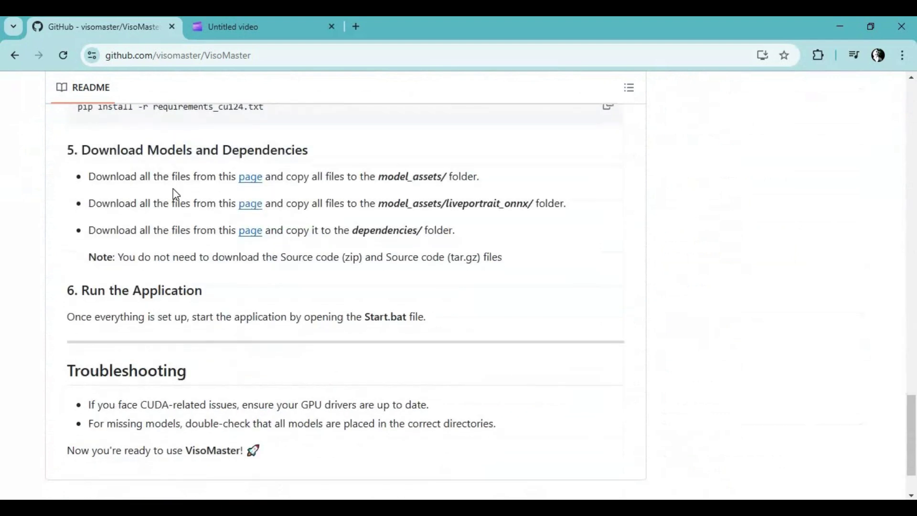
Compare the 59-asset v0.1.0 Models release page with the 57-item local model_assets folder.
left_click_drag(89, 177, 240, 185)
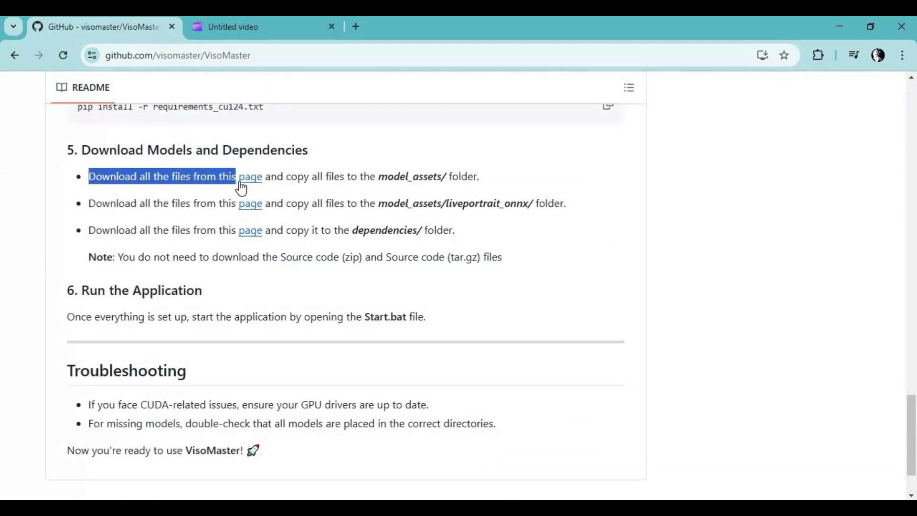
left_click(246, 179)
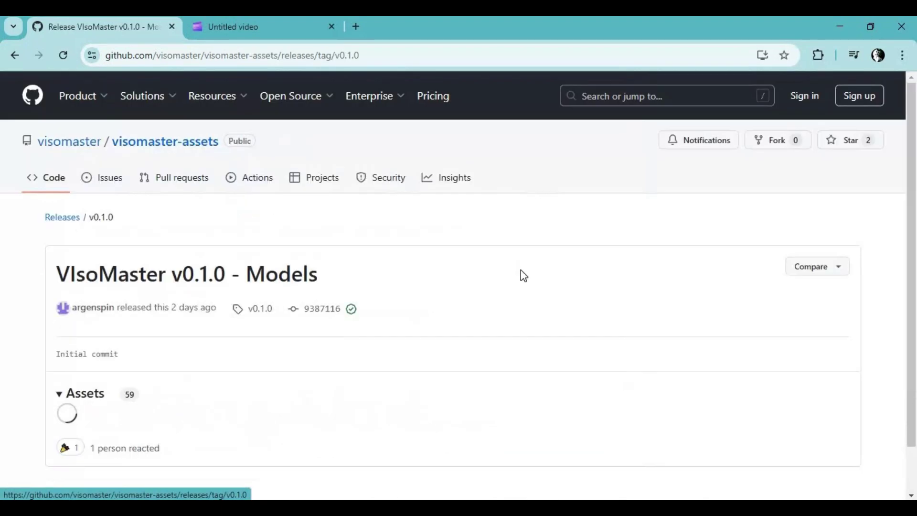
scroll(521, 276, "down", 5)
scroll(522, 275, "down", 5)
scroll(521, 277, "up", 5)
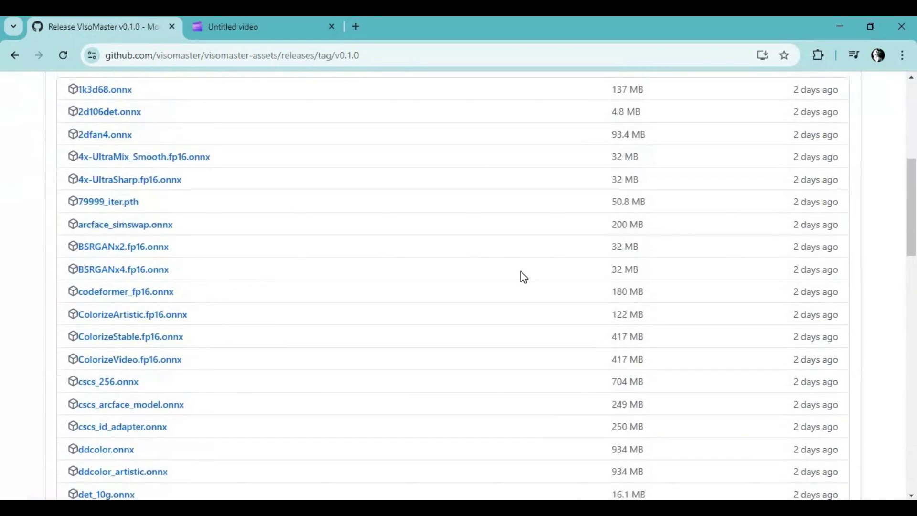
scroll(521, 276, "up", 3)
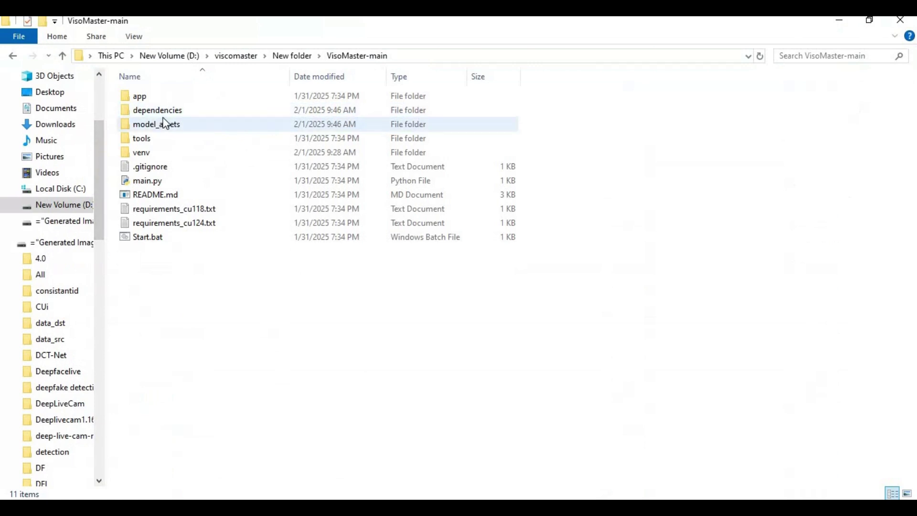
double_click(164, 124)
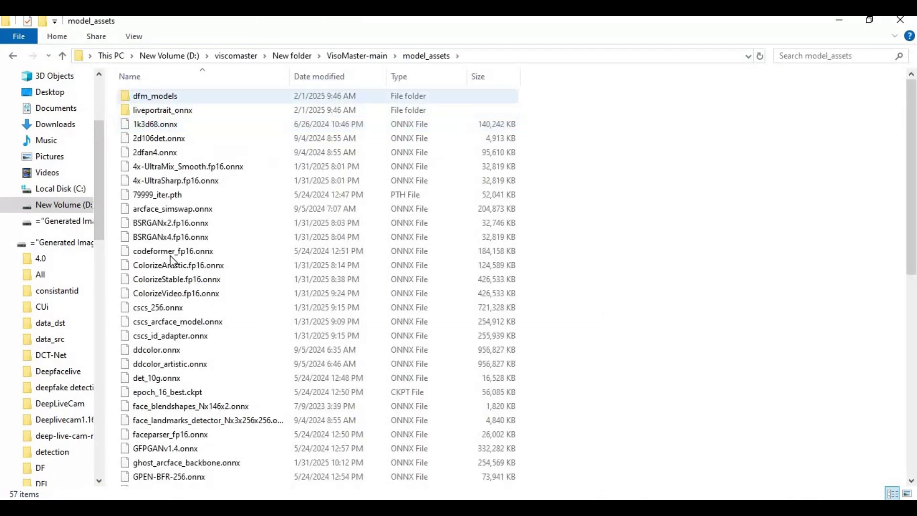
scroll(170, 256, "down", 4)
scroll(169, 255, "down", 5)
scroll(176, 258, "up", 5)
scroll(180, 261, "up", 4)
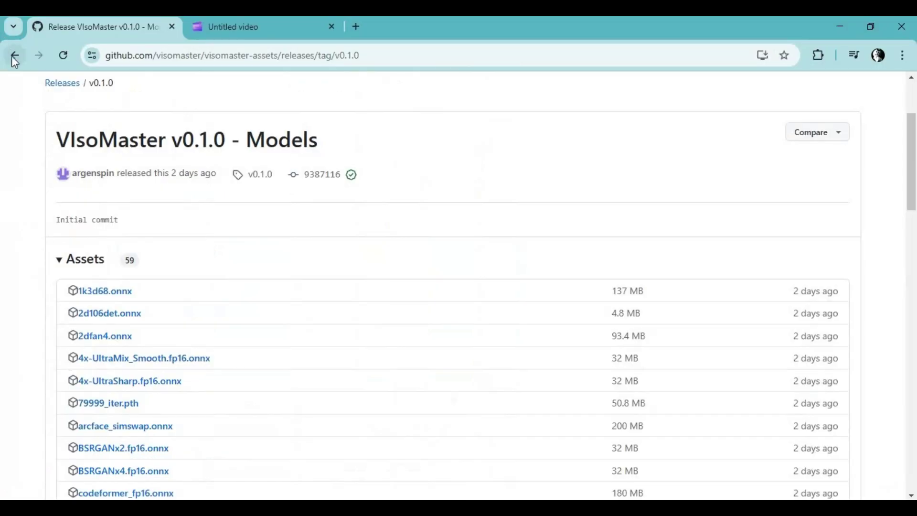
left_click(14, 55)
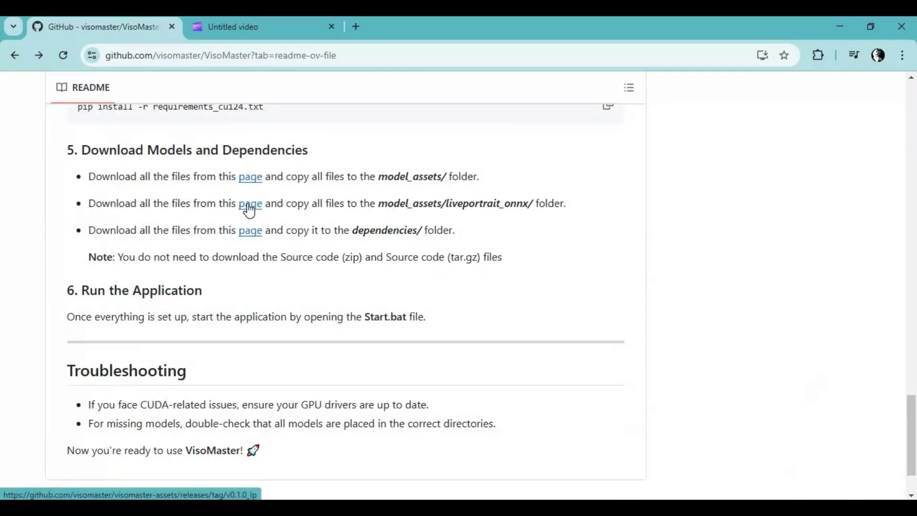
Check the 9-asset LivePortrait Models release against the local liveportrait_onnx folder.
left_click(248, 210)
scroll(385, 325, "down", 3)
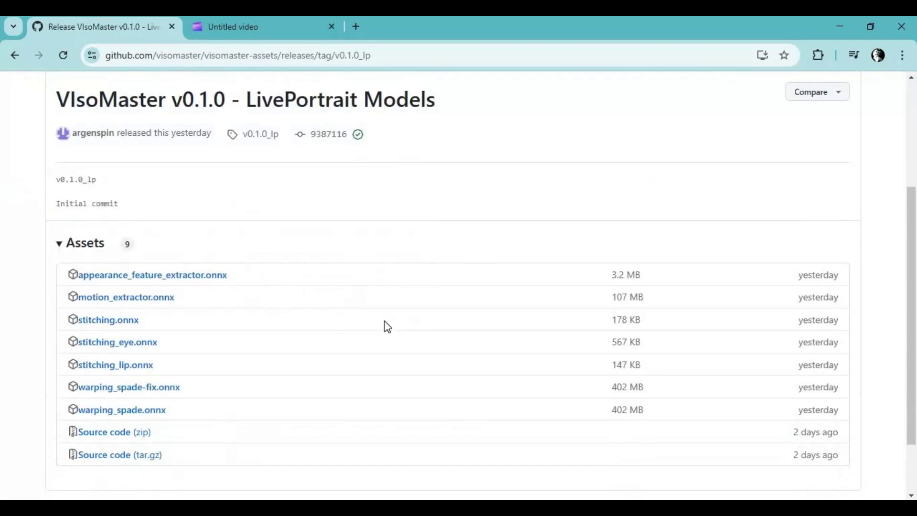
scroll(389, 288, "down", 1)
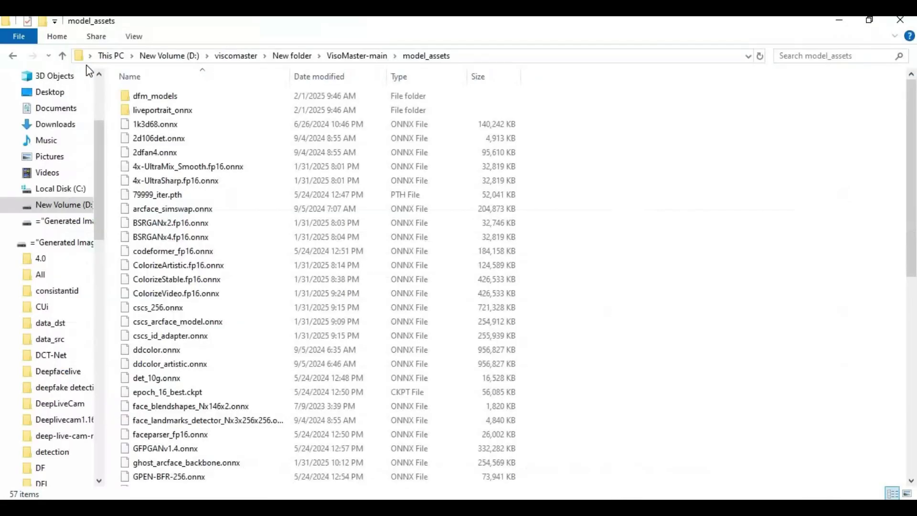
double_click(169, 108)
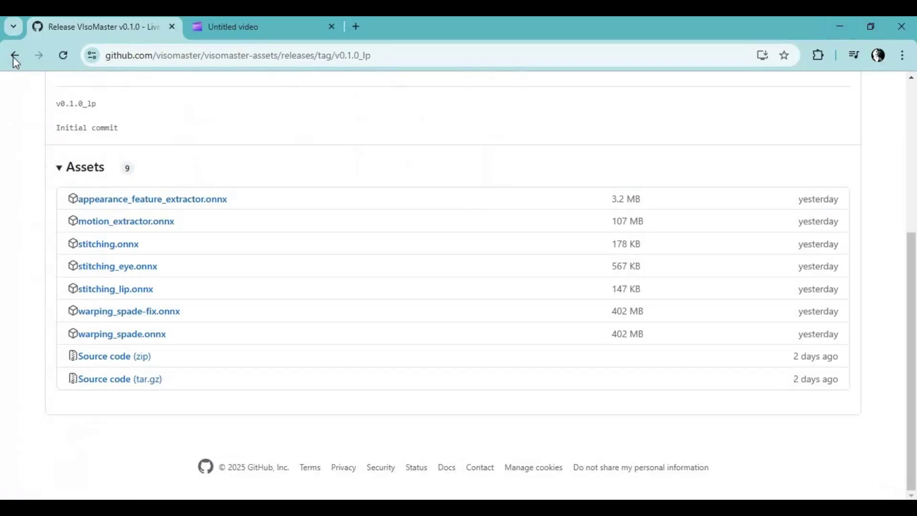
left_click(13, 57)
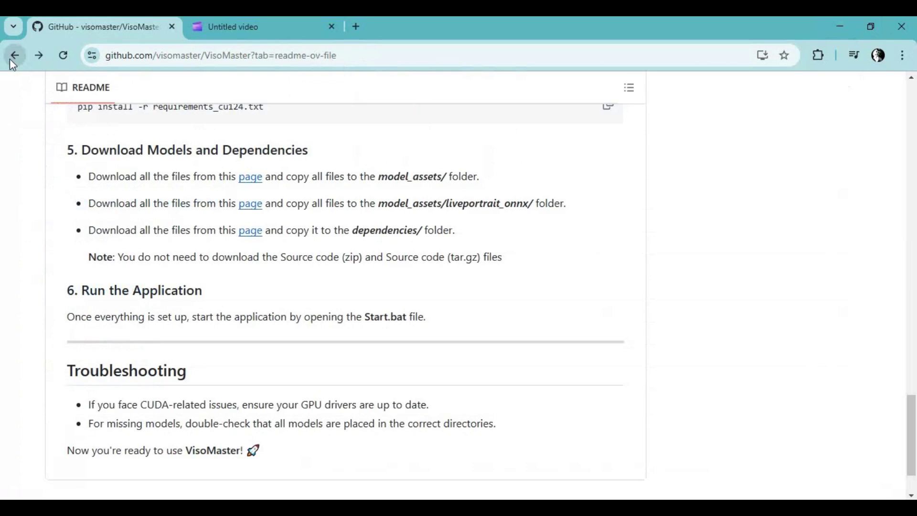
Match the Dependencies release's ffmpeg.exe against the local dependencies folder, then return to VisoMaster-main.
left_click(244, 231)
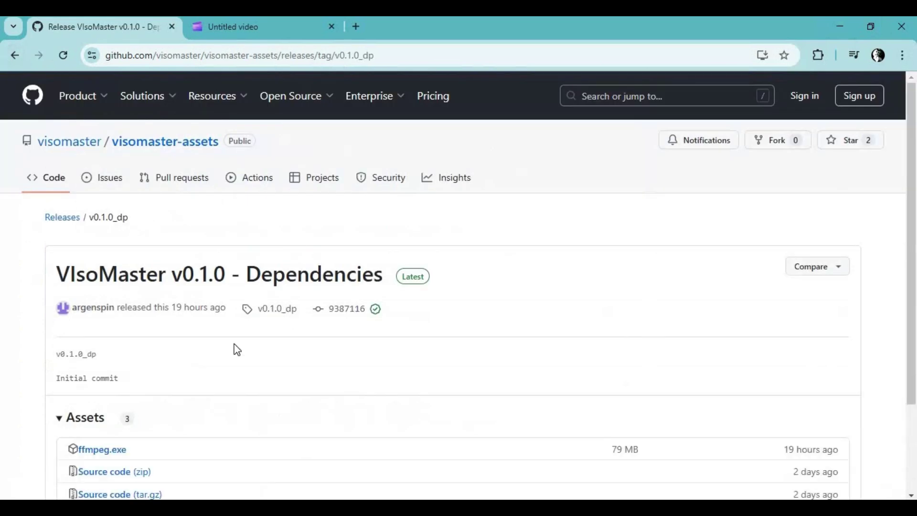
scroll(195, 344, "down", 2)
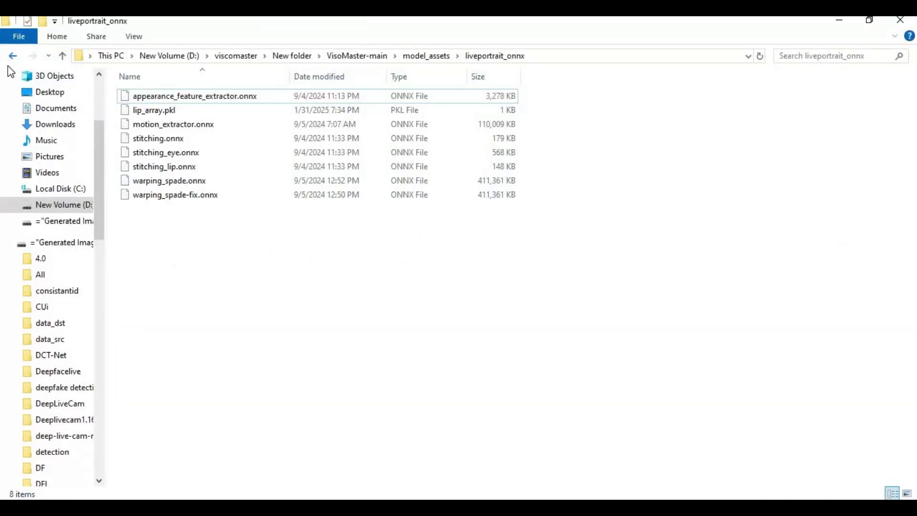
left_click(12, 55)
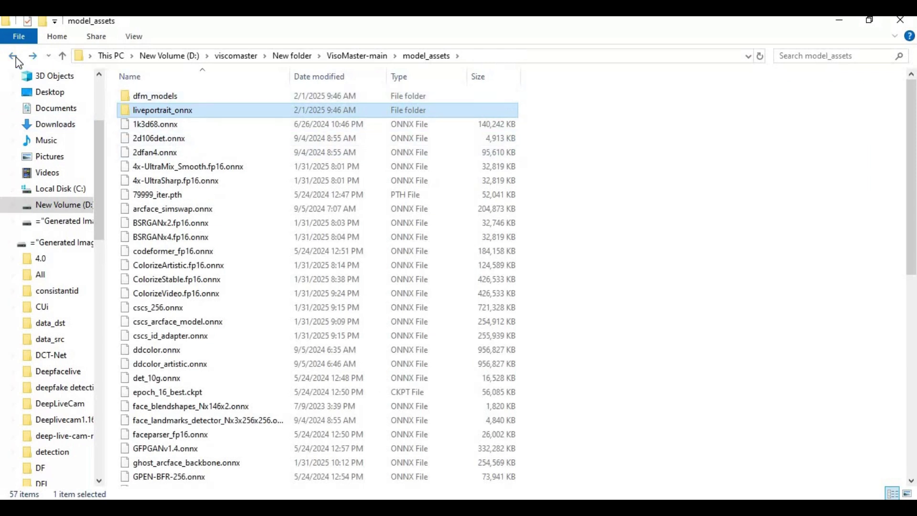
left_click(16, 57)
left_click(172, 113)
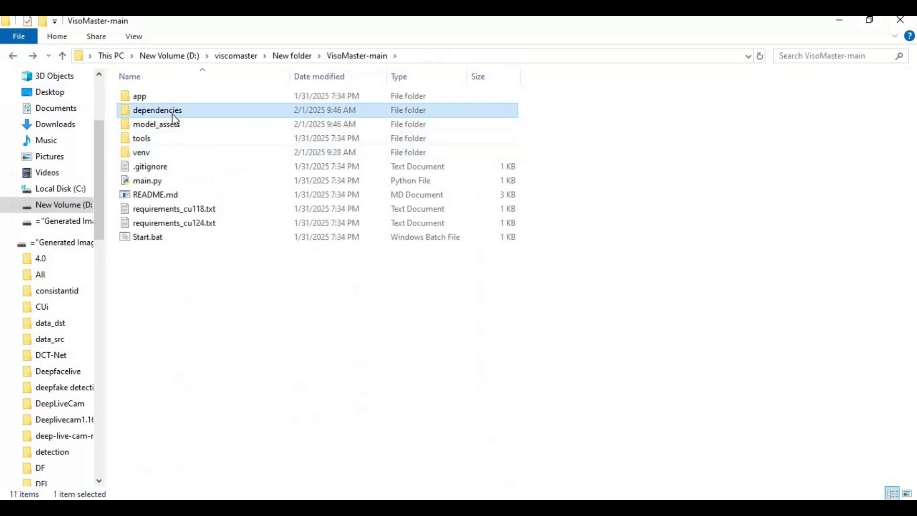
double_click(173, 114)
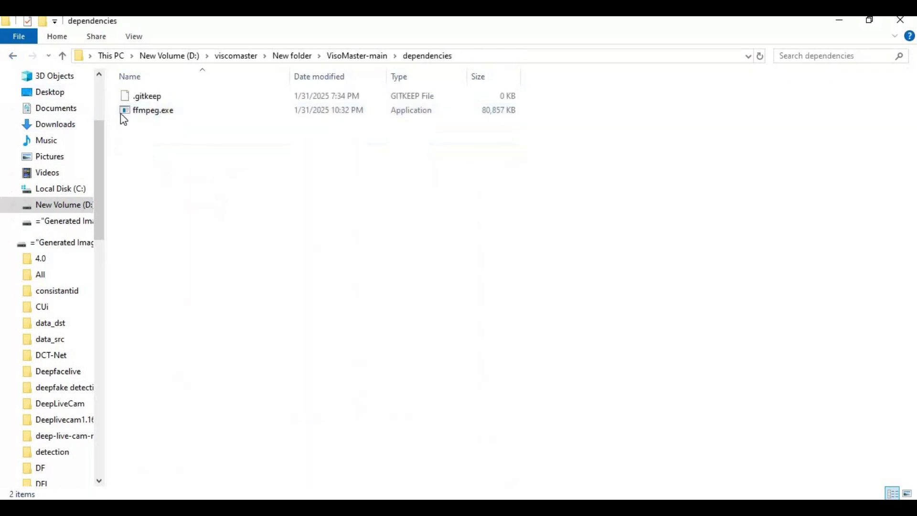
left_click(62, 57)
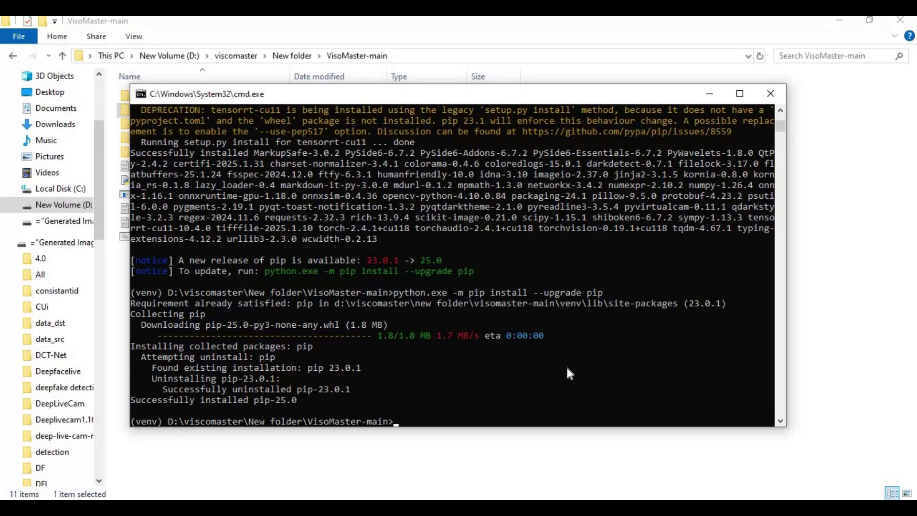
type("python ")
type("main")
type(".")
type("py")
Run python main.py to launch VisoMaster v0.1.0, then close the console to shut it down.
key("Return")
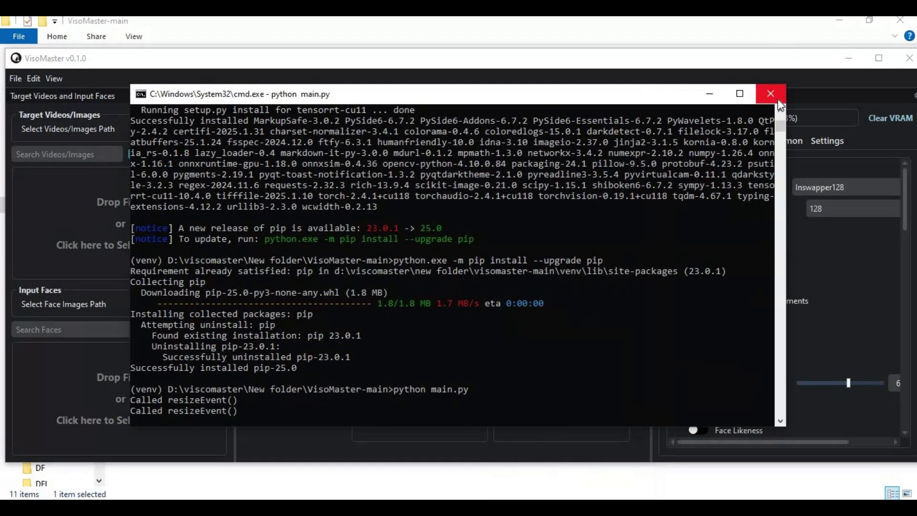
left_click(777, 100)
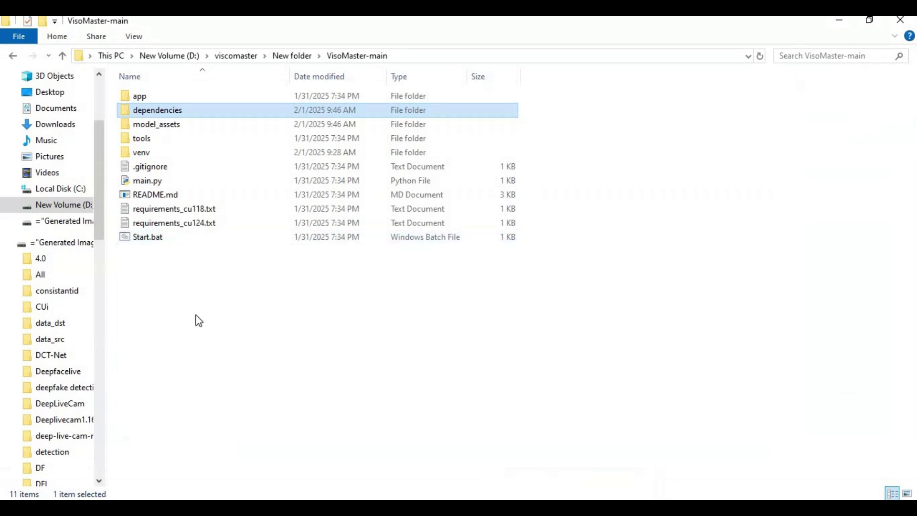
Create 'New Text Document.txt' in VisoMaster-main and open it in Notepad.
right_click(194, 316)
mouse_move(225, 284)
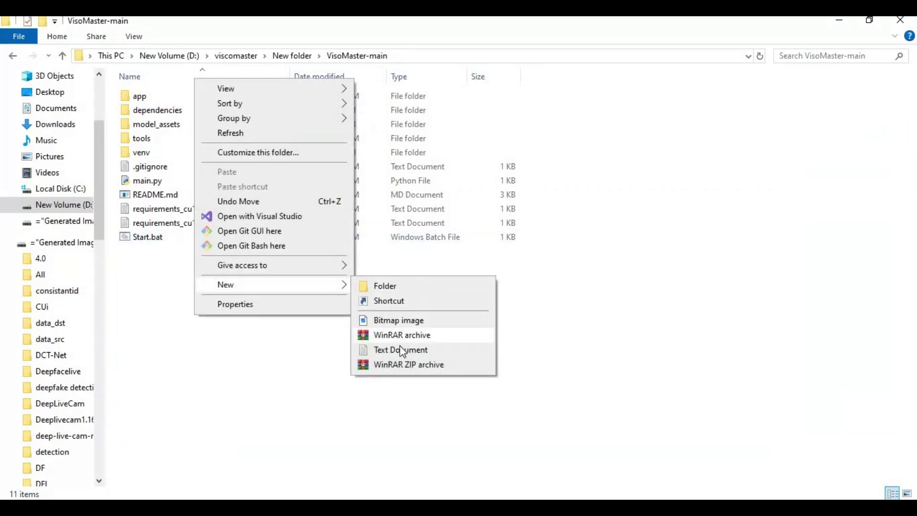
left_click(396, 350)
left_click(294, 328)
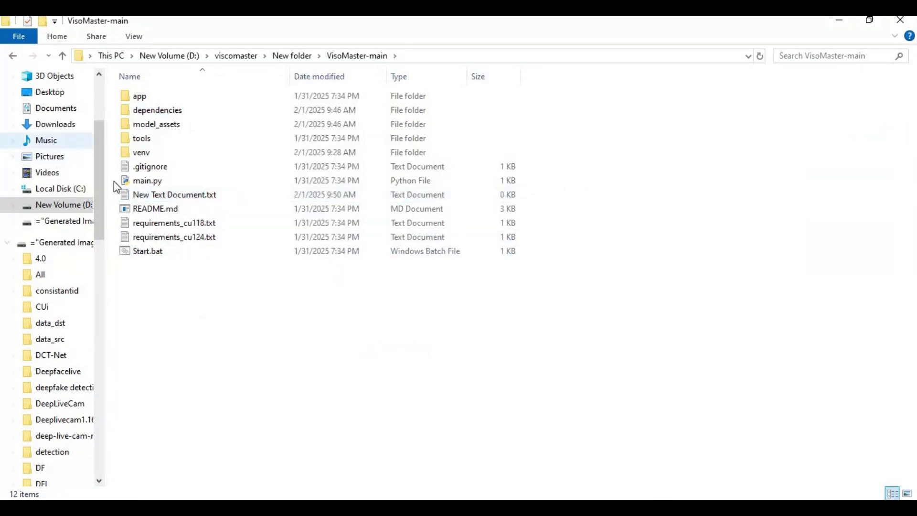
double_click(174, 196)
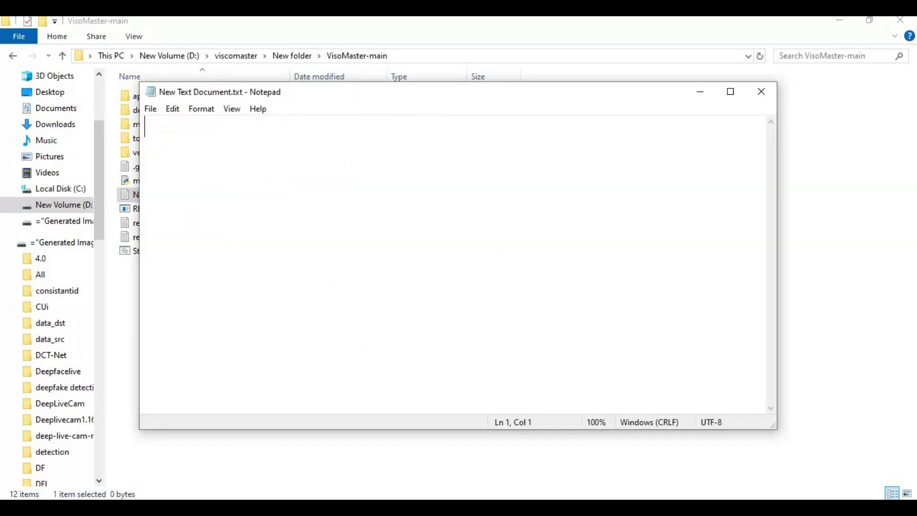
type("@e")
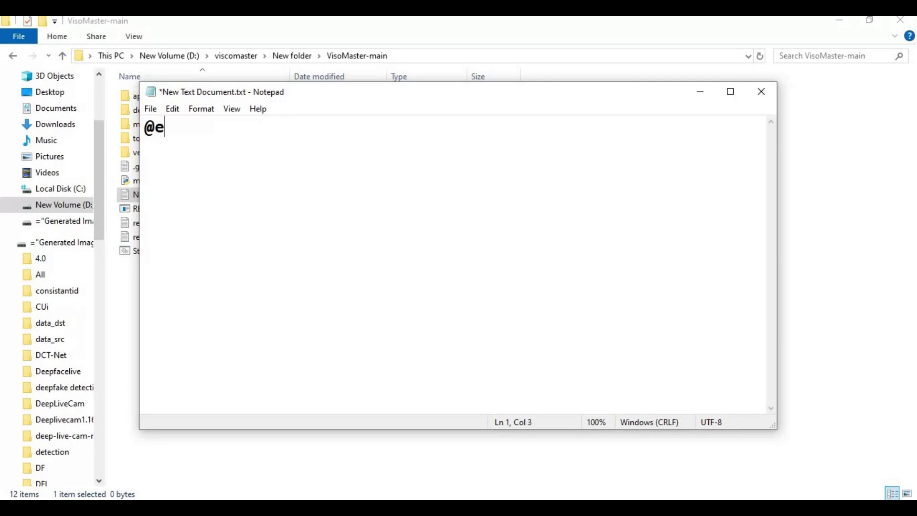
type("cho o")
type("ff")
key("Return")
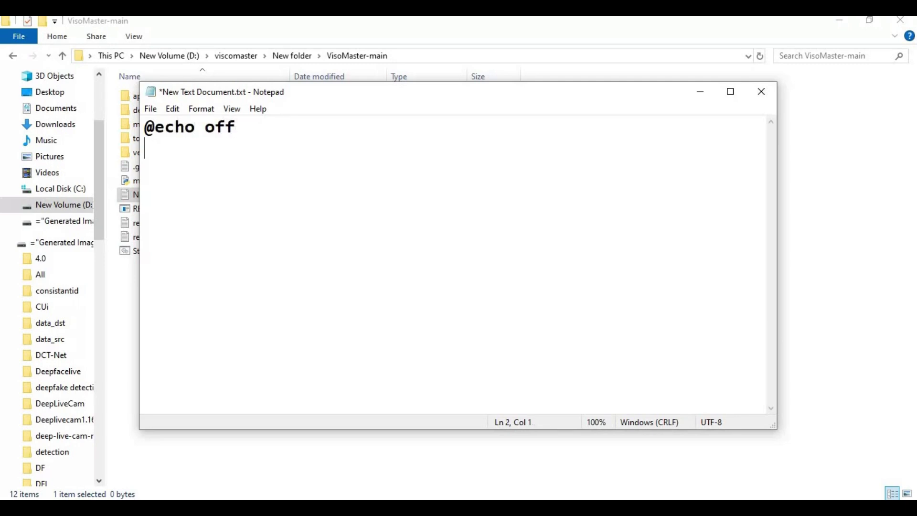
type("call ")
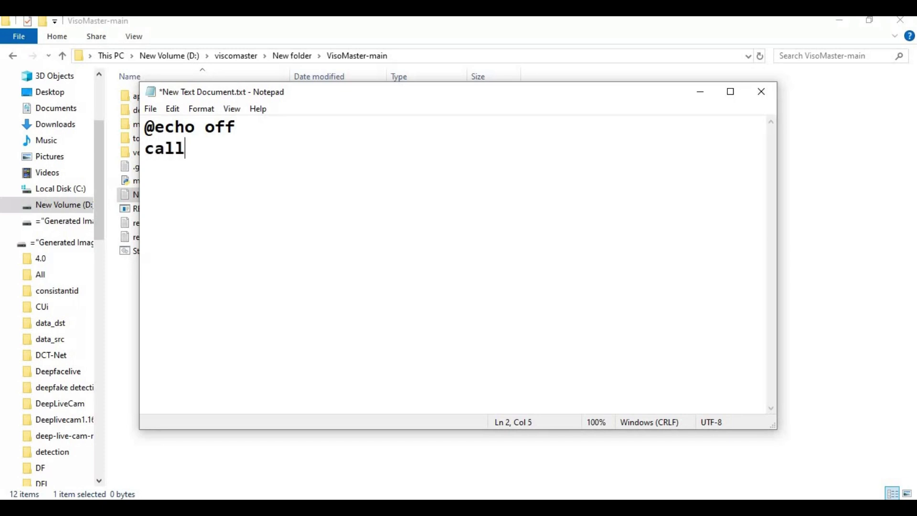
type("venv")
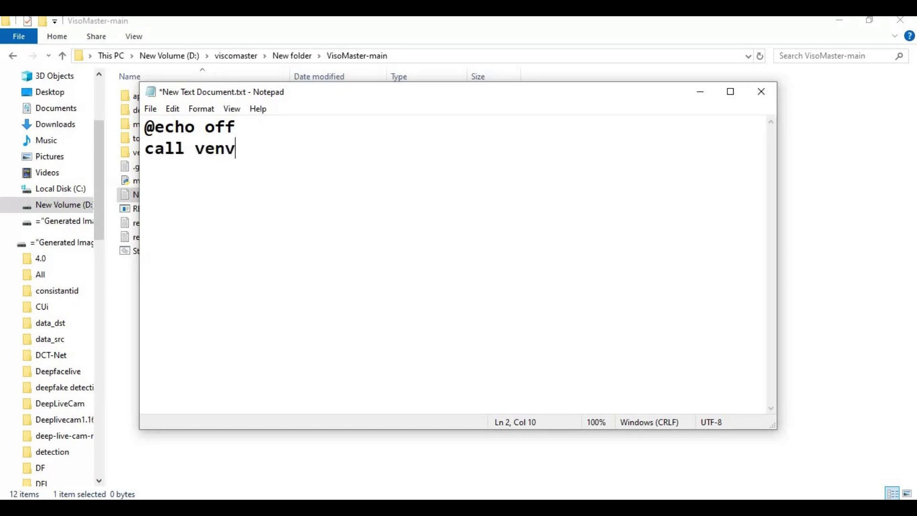
type("\\s")
type("cr")
type("iptrs")
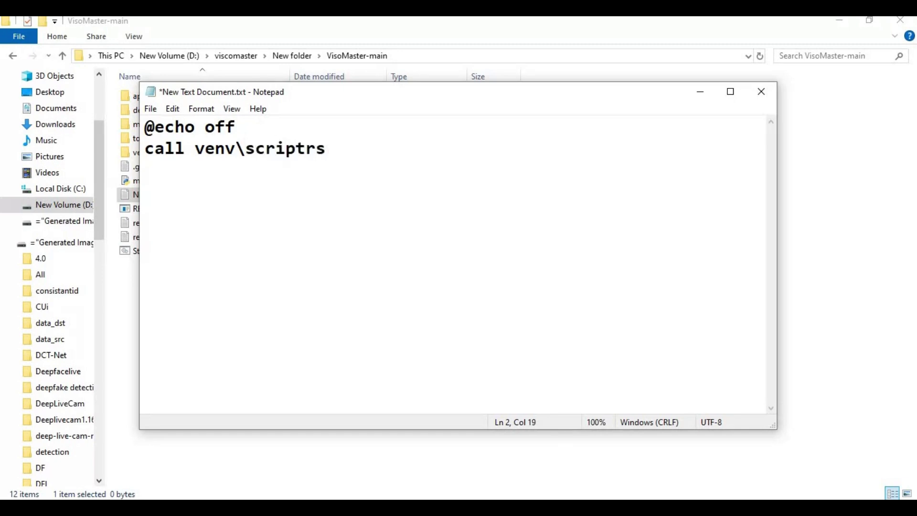
key("BackSpace")
key("BackSpace")
type("s\\")
type("ac")
type("tivat")
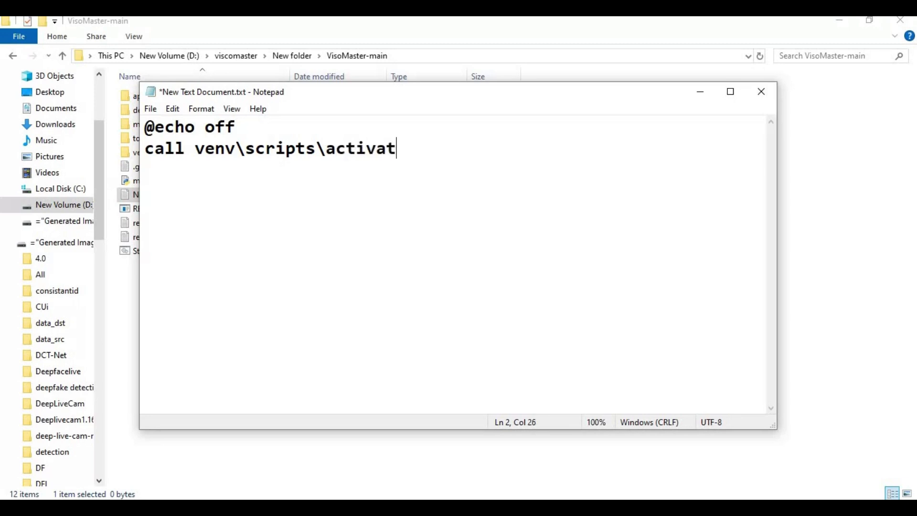
type("e")
key("Return")
type("py")
type("thon ")
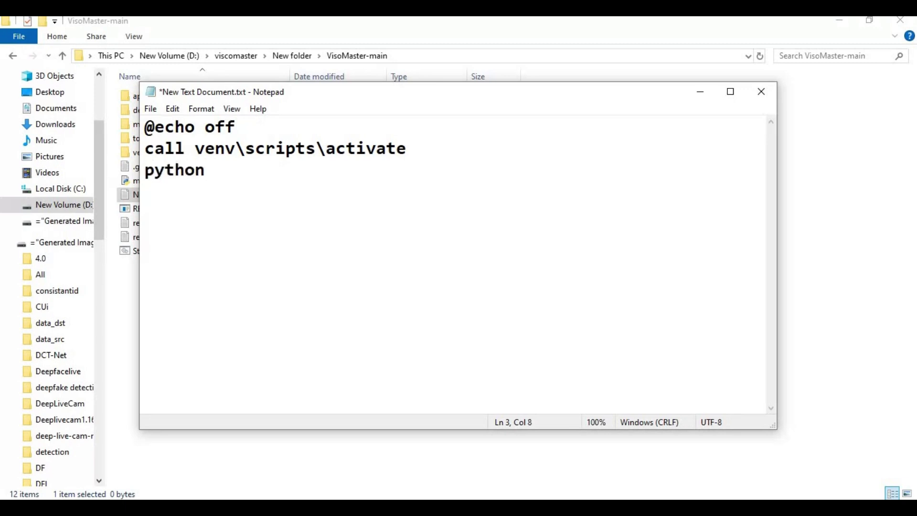
type("ma")
type("in.")
type("py")
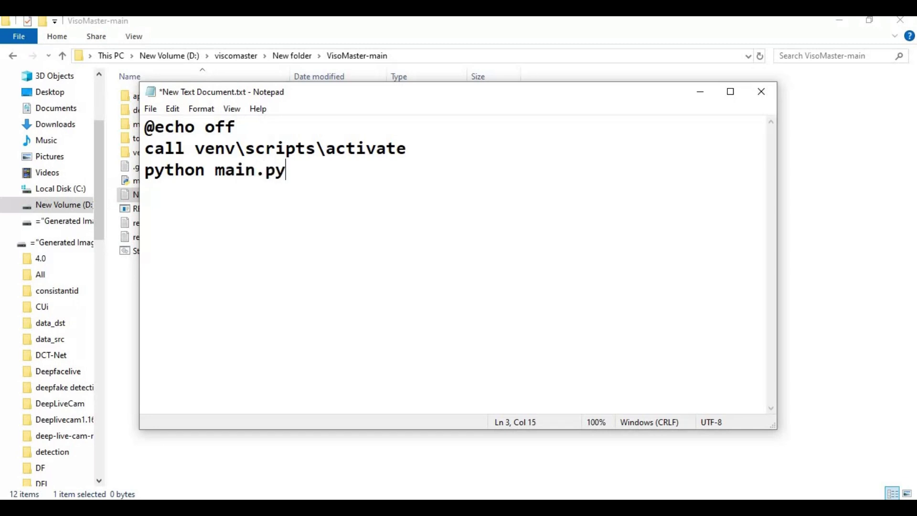
key("Return")
type("pa")
type("use")
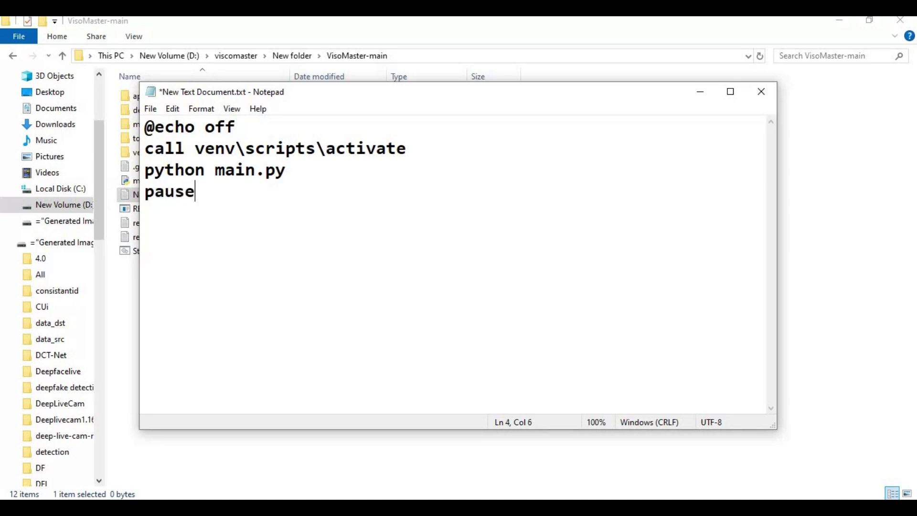
Save the script as run.bat through Save As, then close Notepad.
left_click(150, 109)
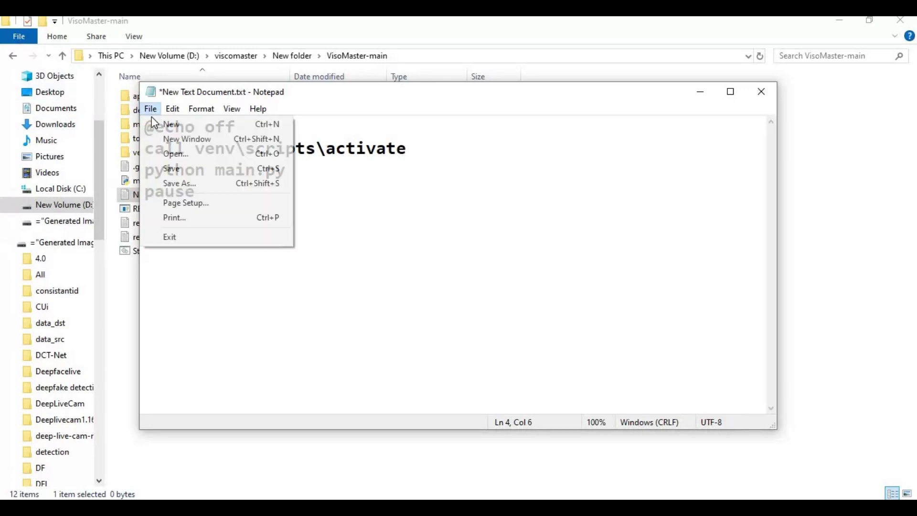
left_click(198, 185)
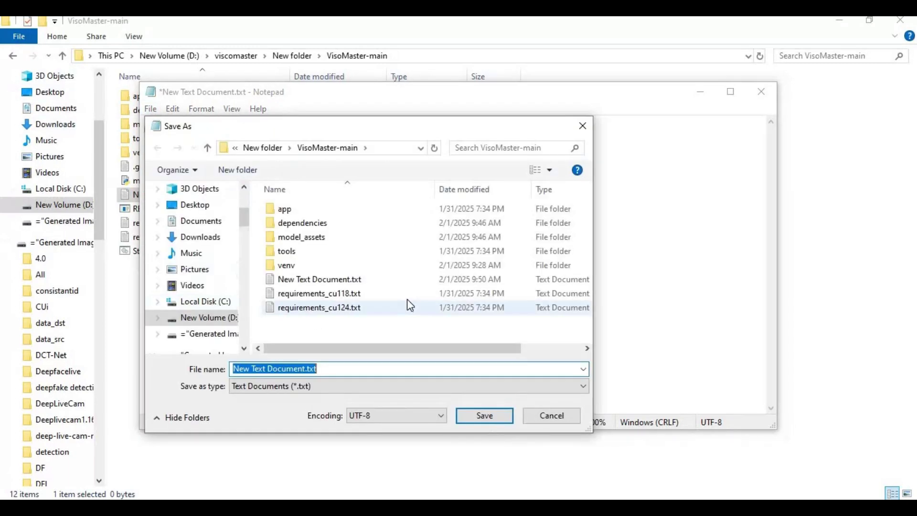
type("r")
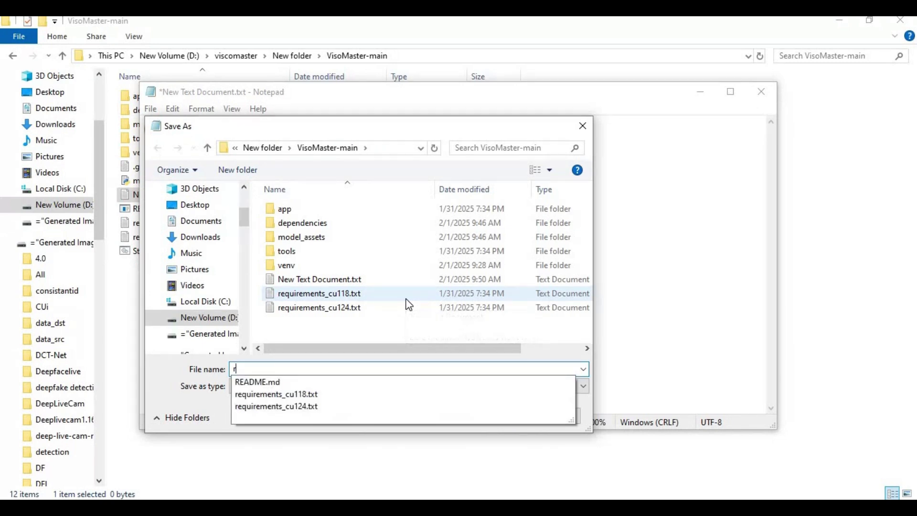
type("un.bat")
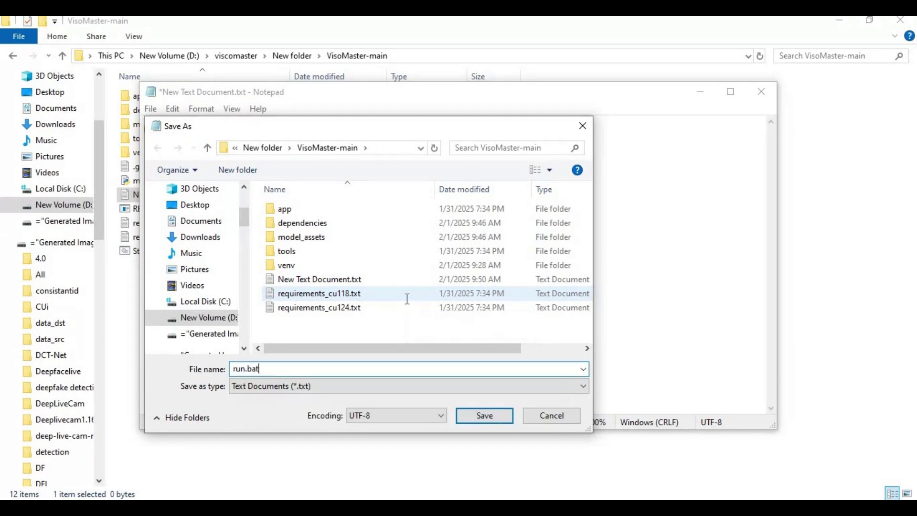
key("Return")
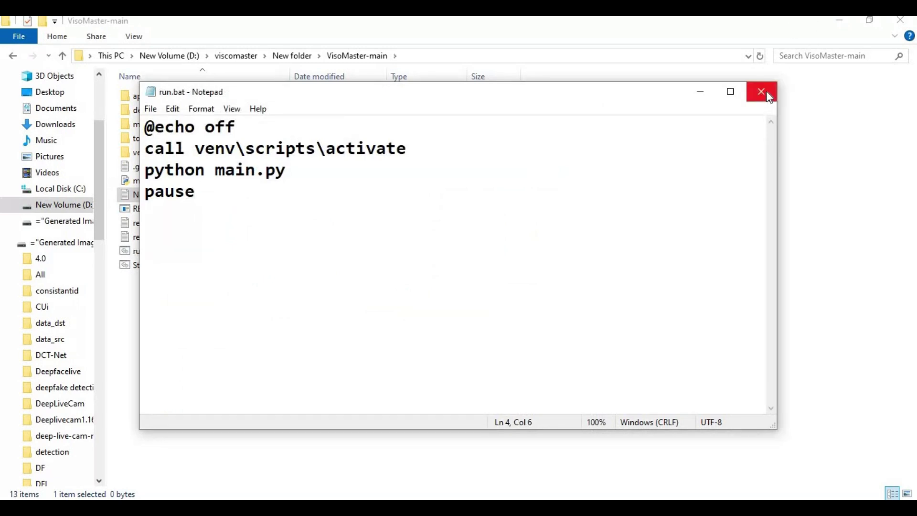
left_click(764, 92)
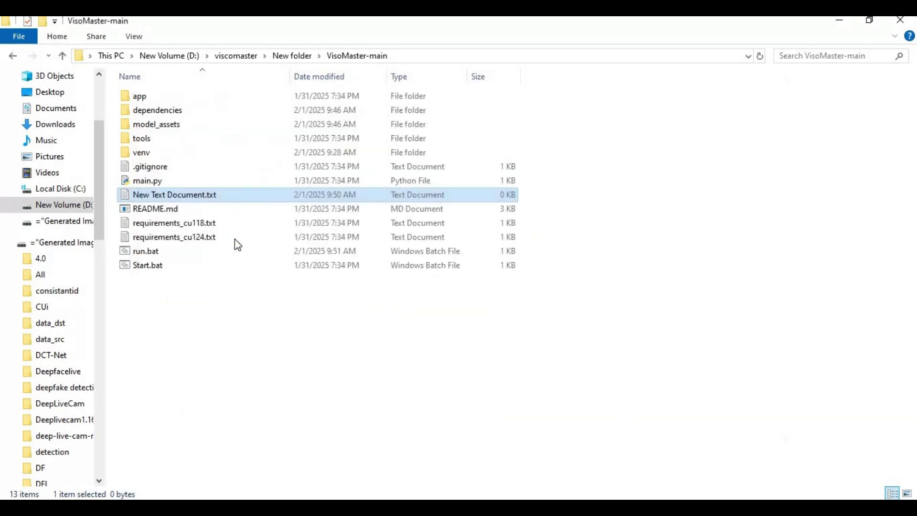
Launch VisoMaster with run.bat, then return to the VisoMaster-main folder and select faces.
double_click(144, 252)
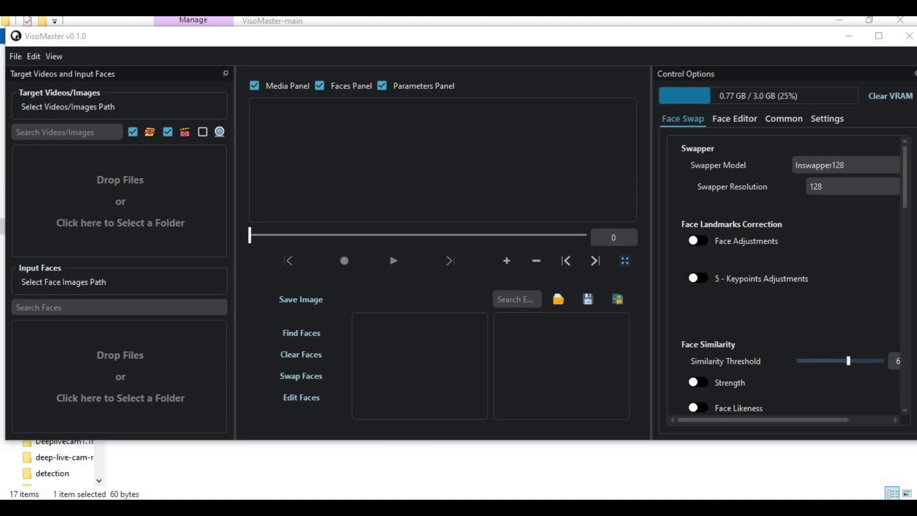
left_click(280, 493)
left_click(262, 369)
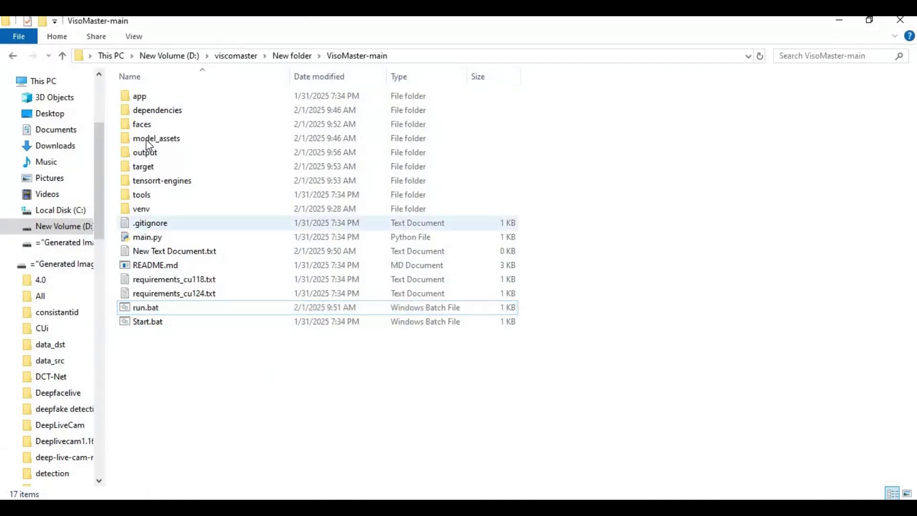
left_click(146, 126)
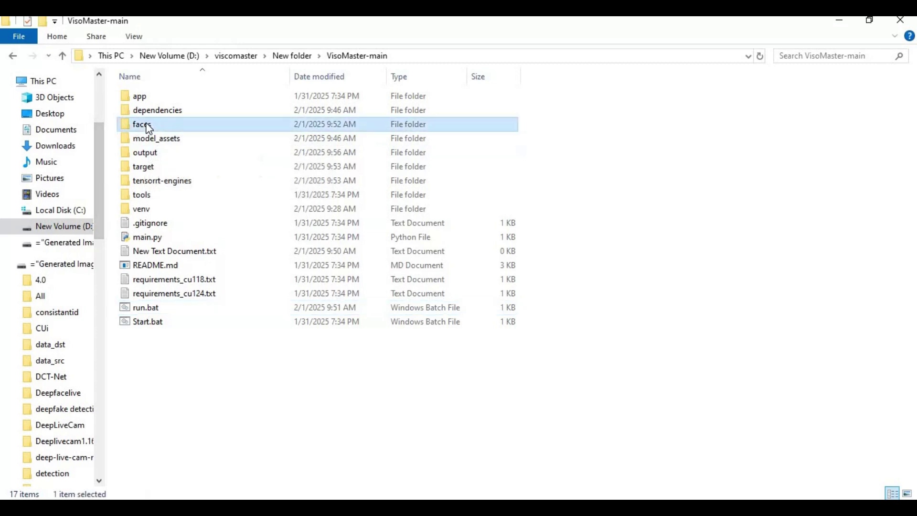
Browse the faces (03_0.png), output (empty) and target (1.png plus an mp4) folders.
left_click(148, 170)
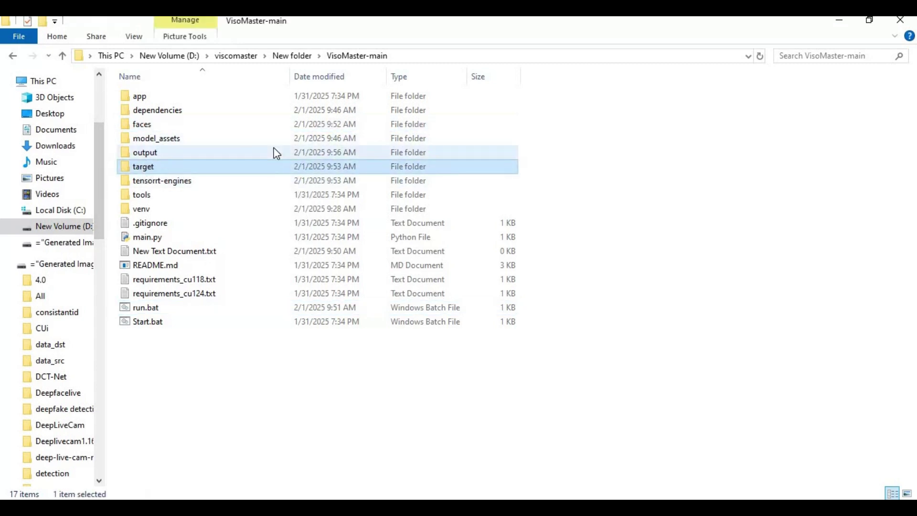
left_click(138, 152)
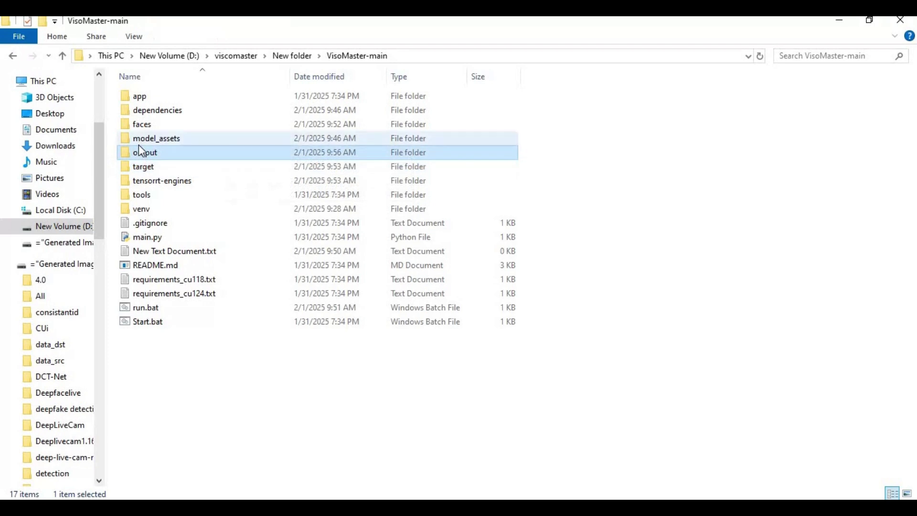
left_click(147, 124)
double_click(176, 123)
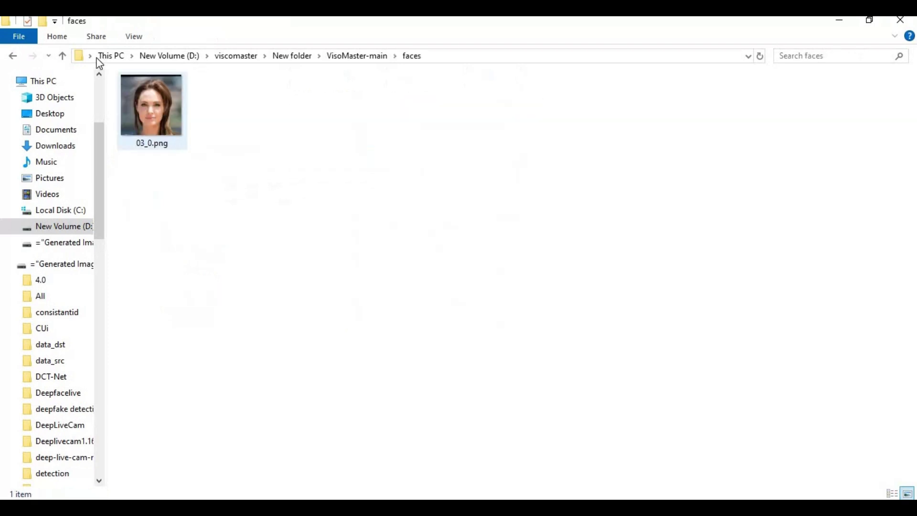
left_click(62, 55)
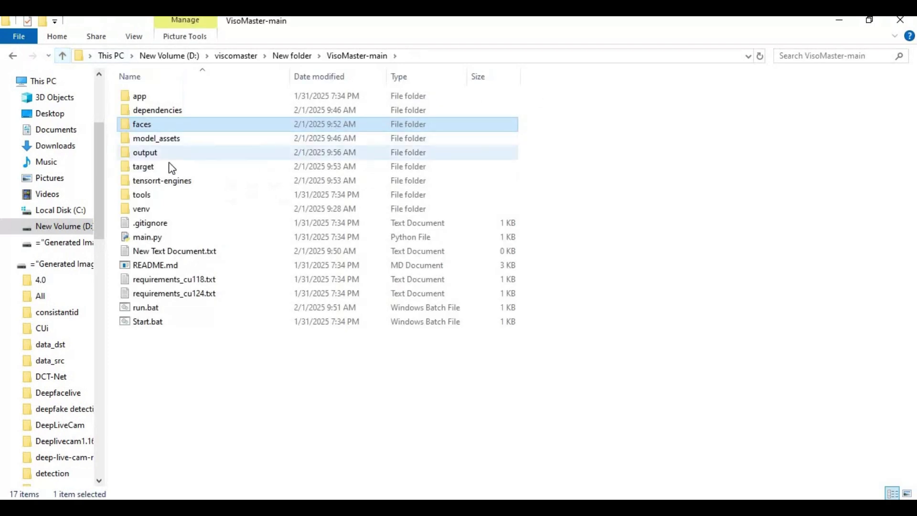
double_click(156, 155)
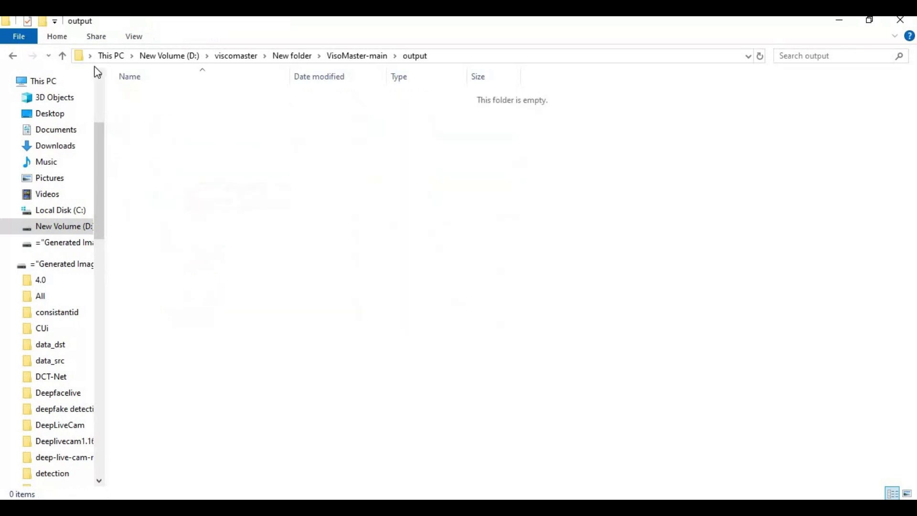
left_click(63, 55)
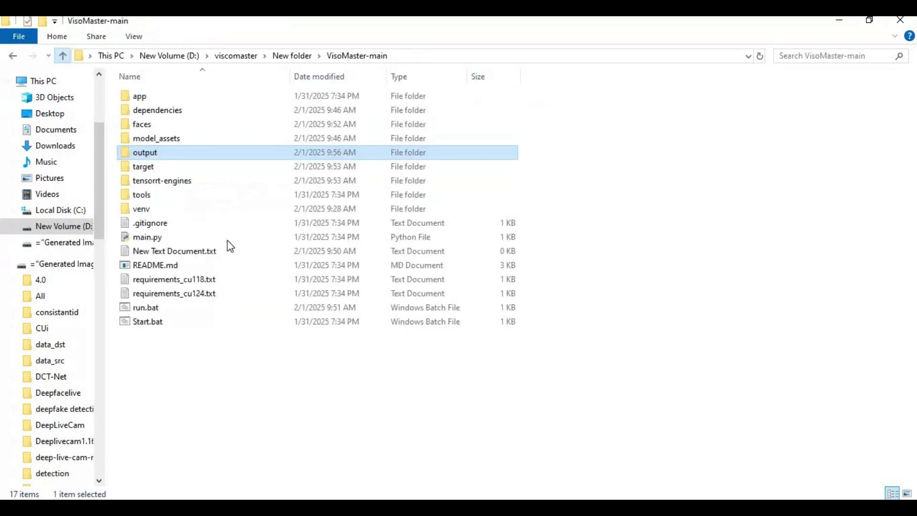
double_click(147, 167)
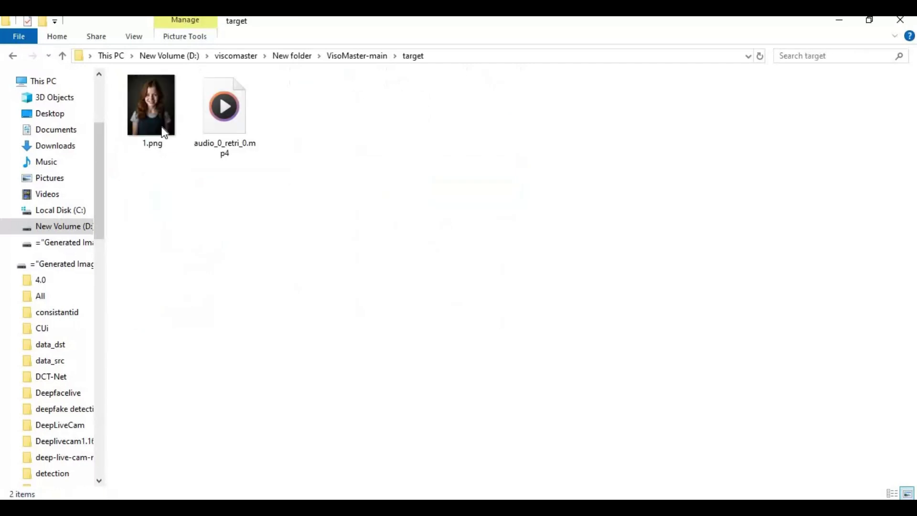
left_click(64, 58)
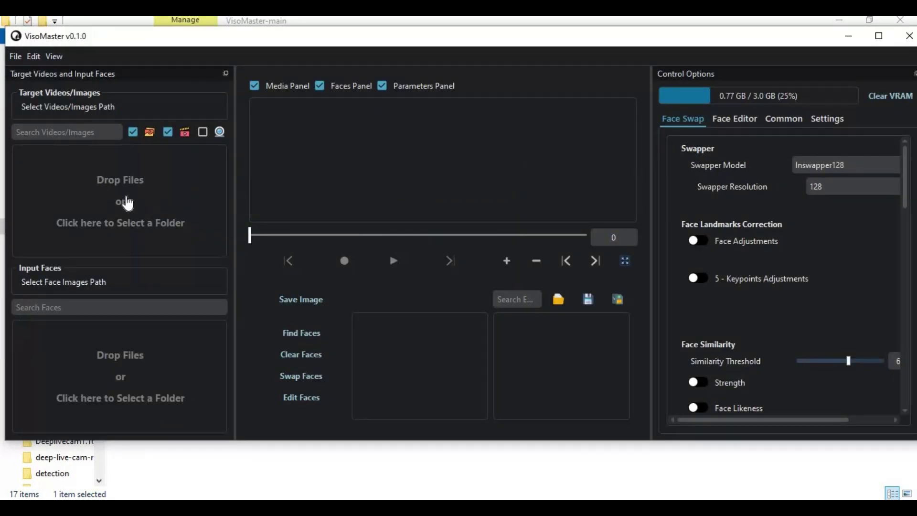
Load the target folder as target media and the faces folder as input faces.
left_click(121, 198)
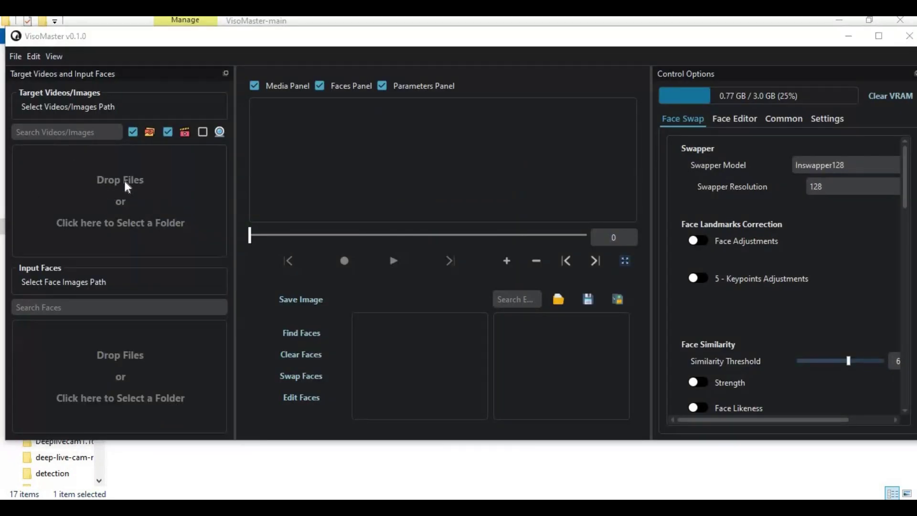
double_click(152, 210)
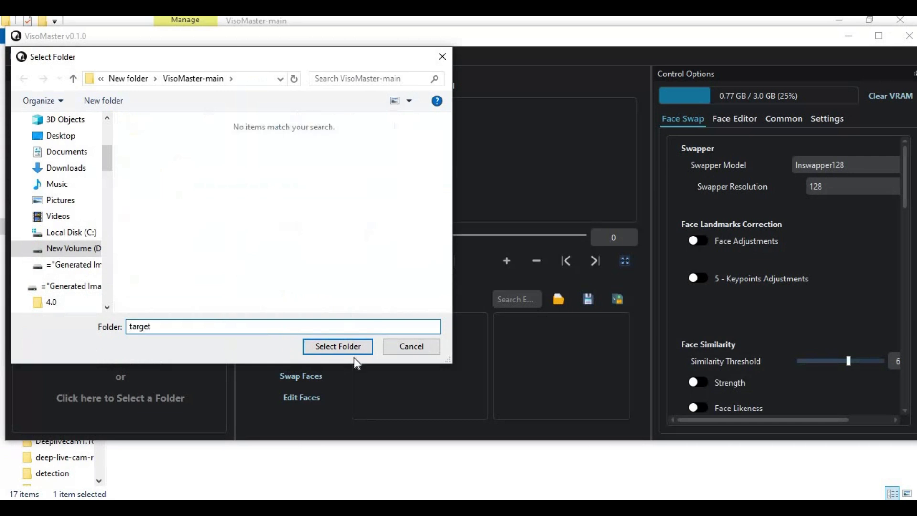
left_click(361, 345)
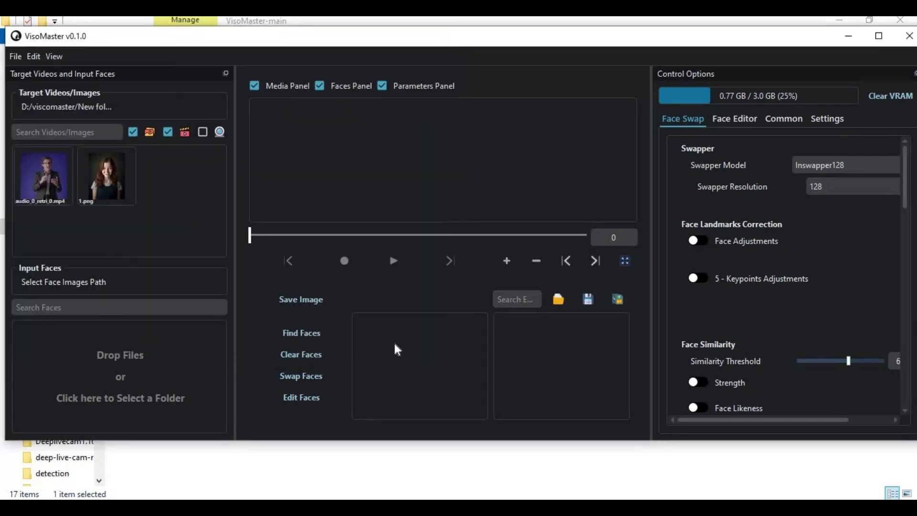
left_click(131, 381)
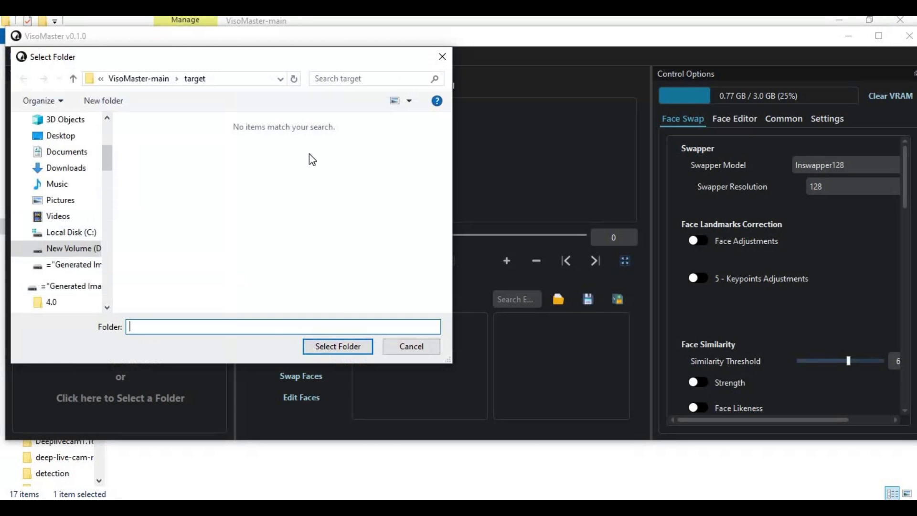
left_click(75, 79)
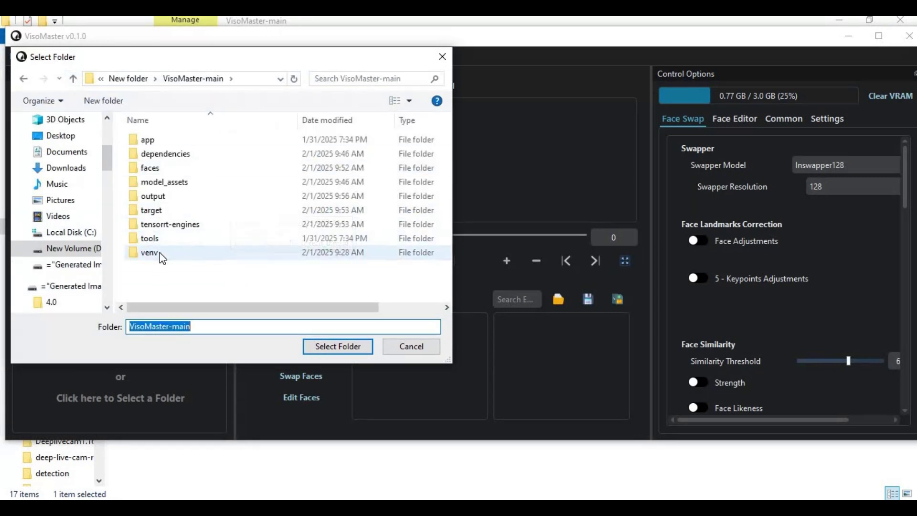
double_click(150, 168)
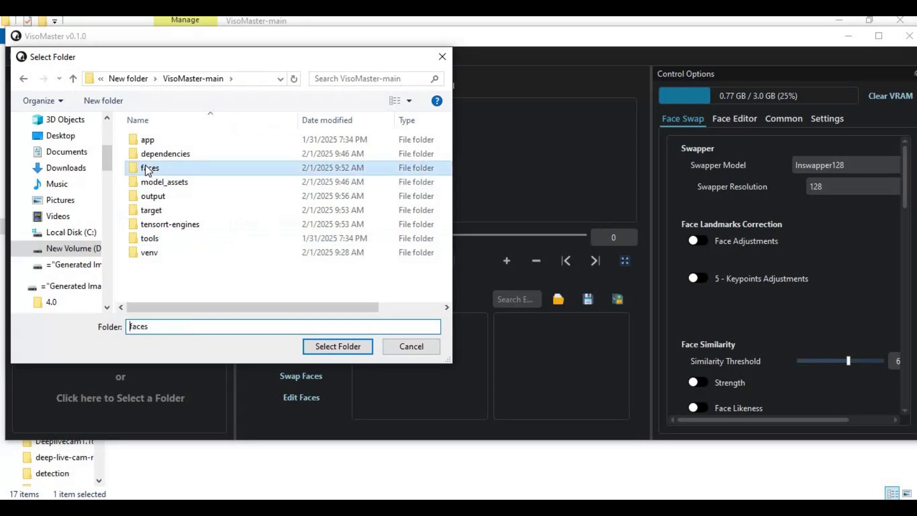
left_click(337, 347)
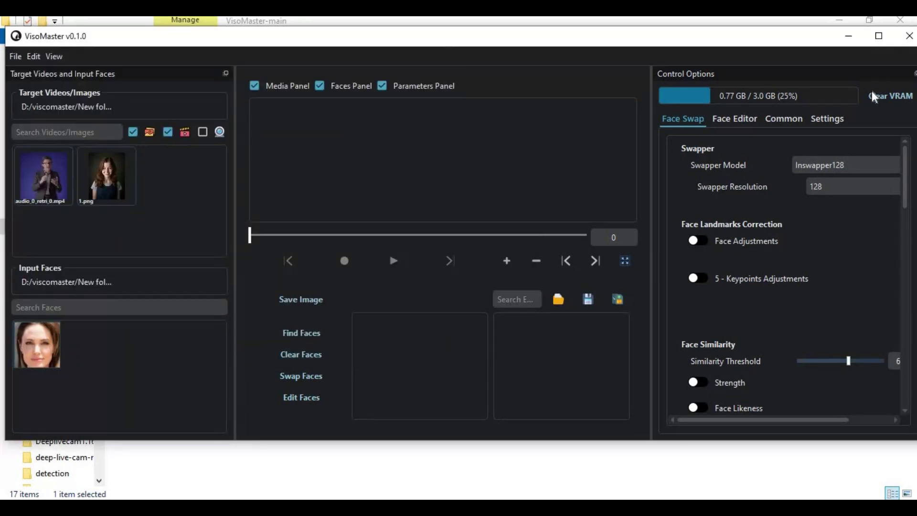
Set the saved-results directory in Settings to VisoMaster-main's output folder.
left_click(832, 127)
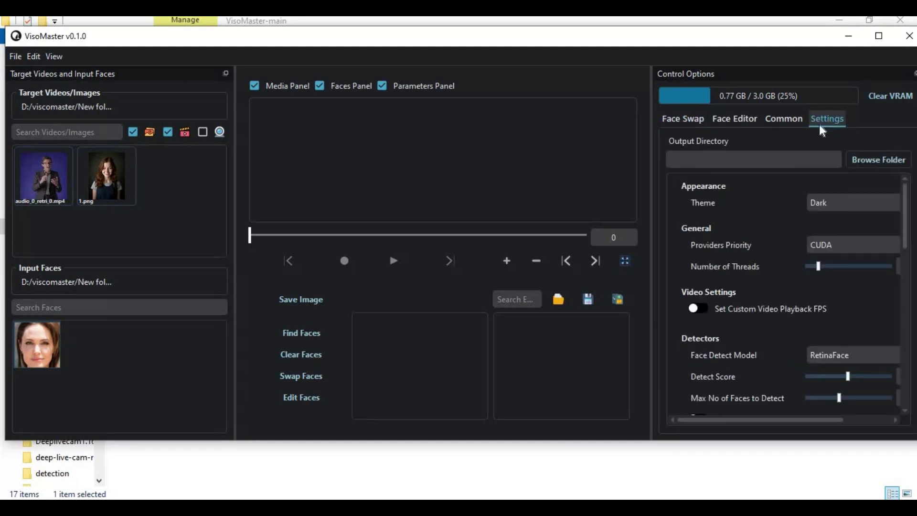
left_click(886, 162)
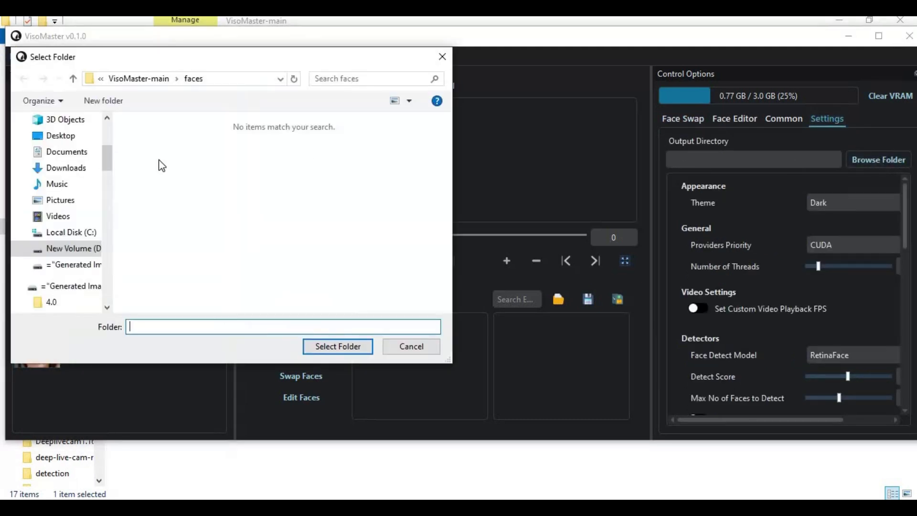
left_click(74, 79)
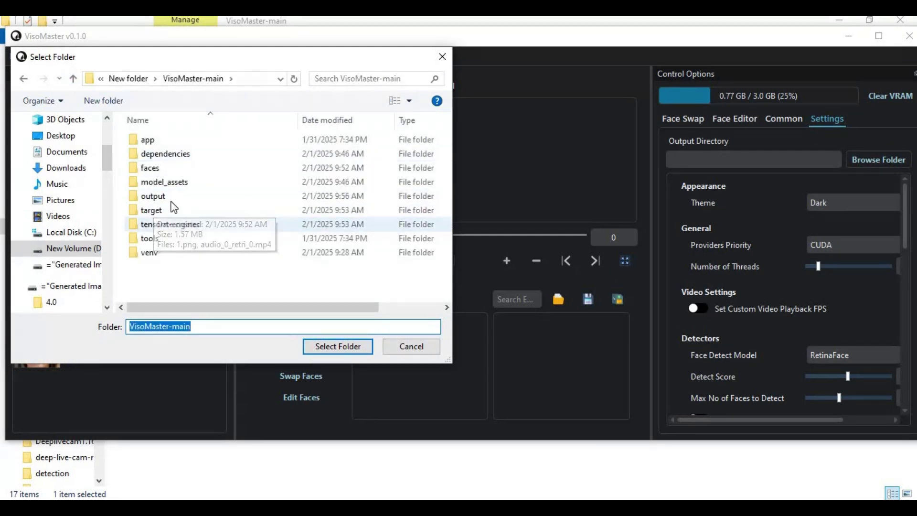
double_click(153, 196)
left_click(348, 347)
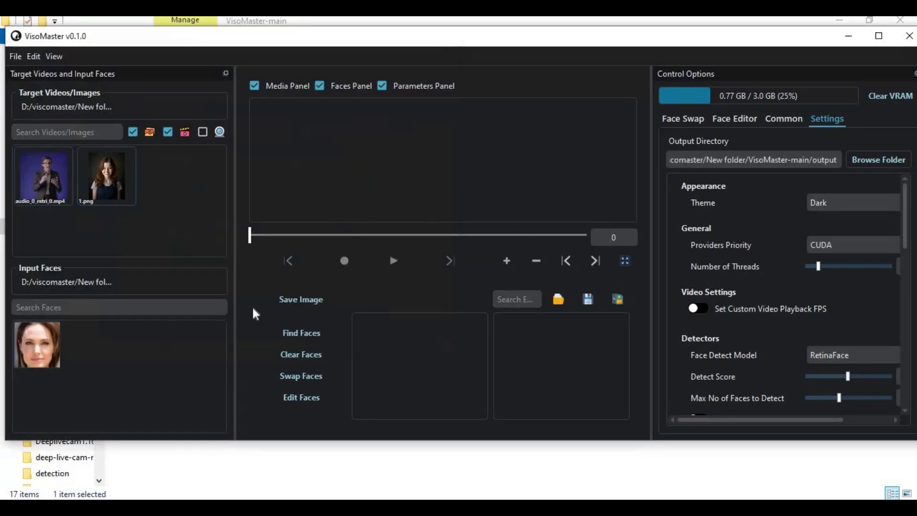
left_click(680, 120)
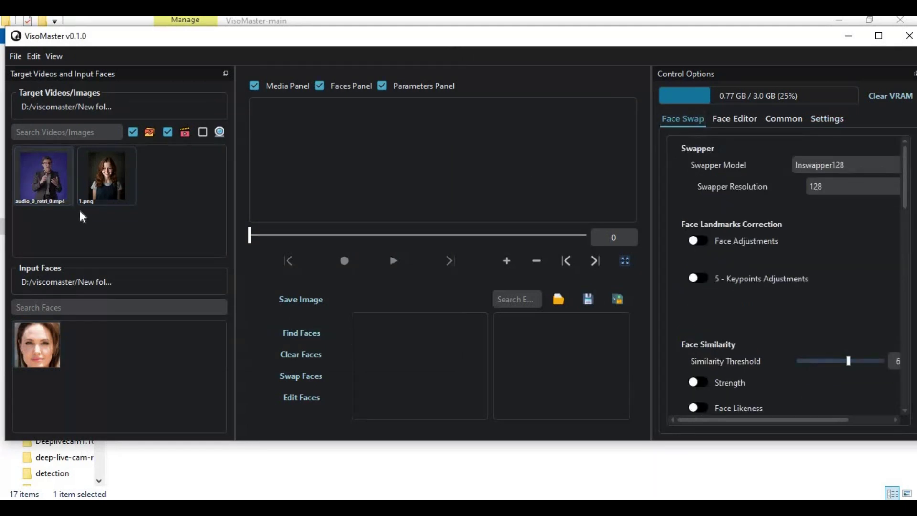
Toggle the image, video and webcam filters on the target list.
left_click(133, 133)
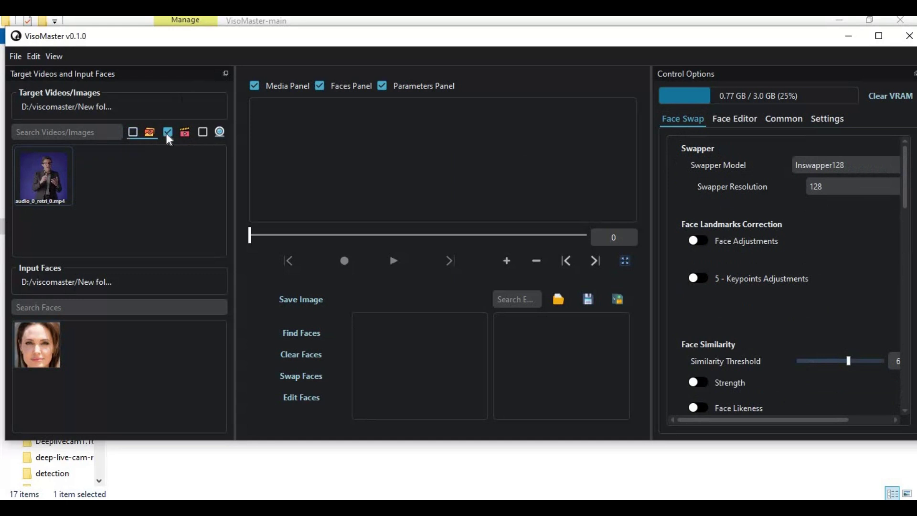
left_click(169, 132)
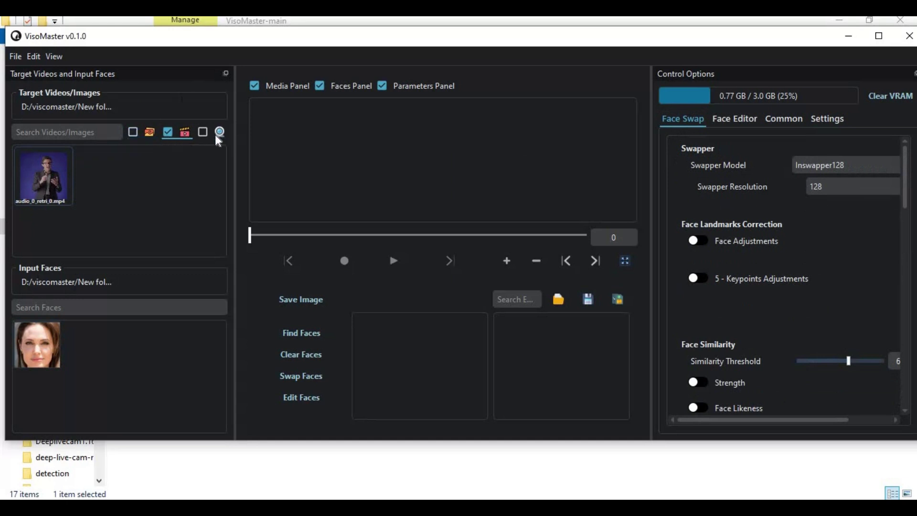
left_click(133, 132)
left_click(167, 131)
left_click(203, 134)
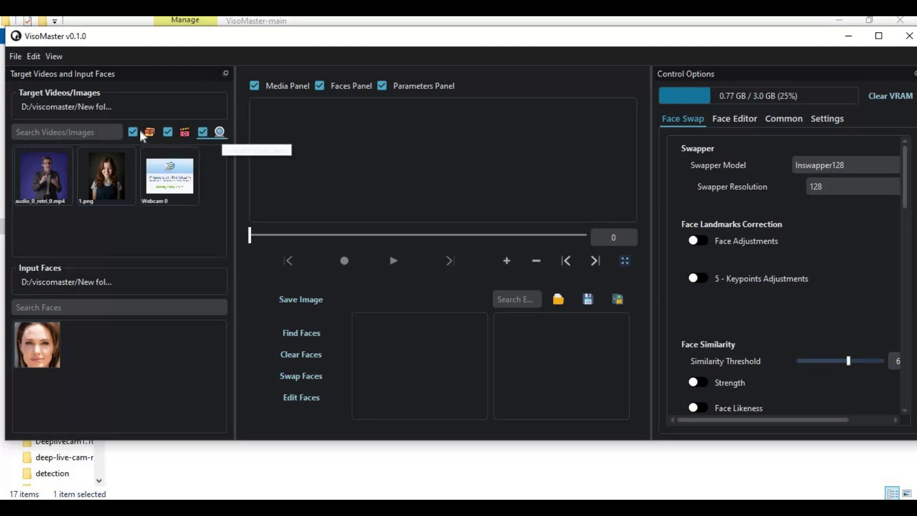
left_click(203, 132)
left_click(168, 132)
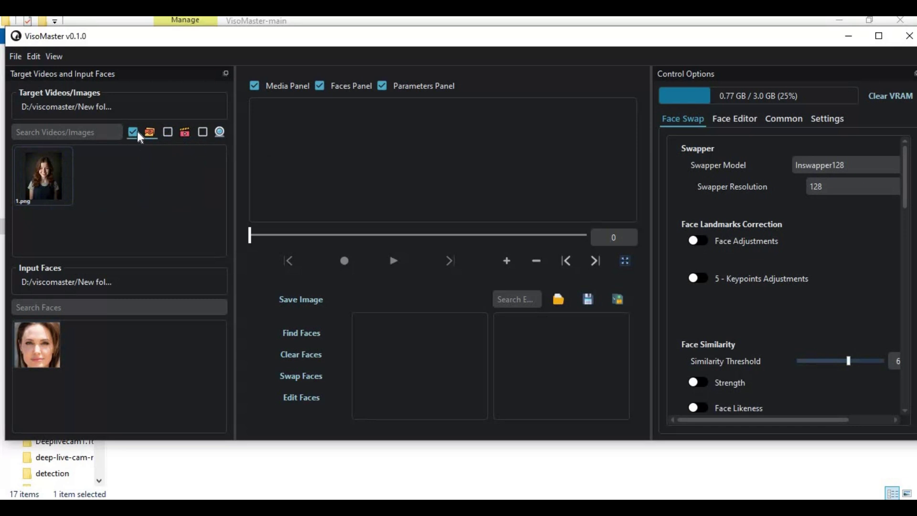
Detect the face in 1.png and swap the input face onto it.
left_click(53, 186)
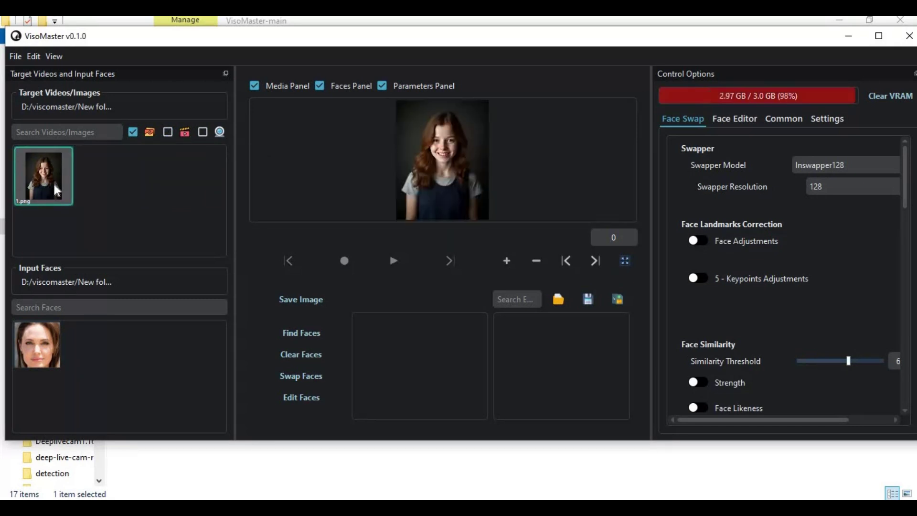
left_click(302, 335)
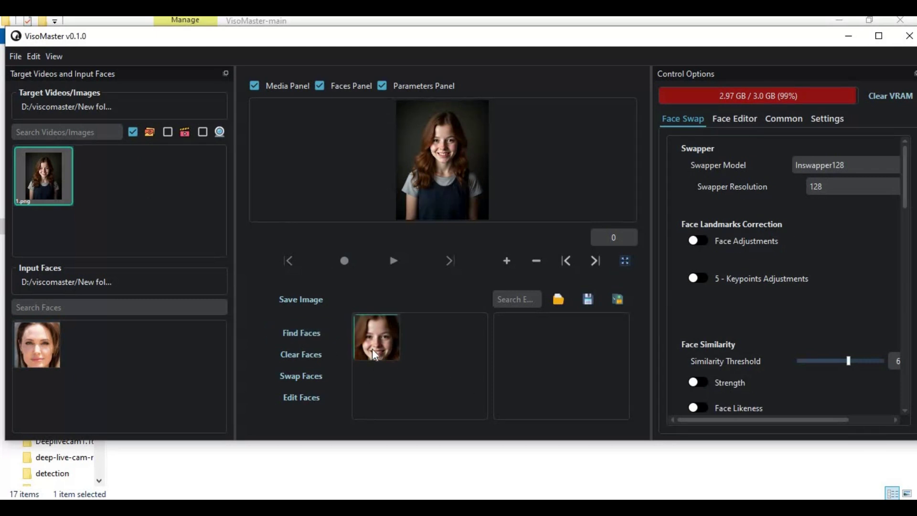
left_click(37, 355)
left_click(308, 386)
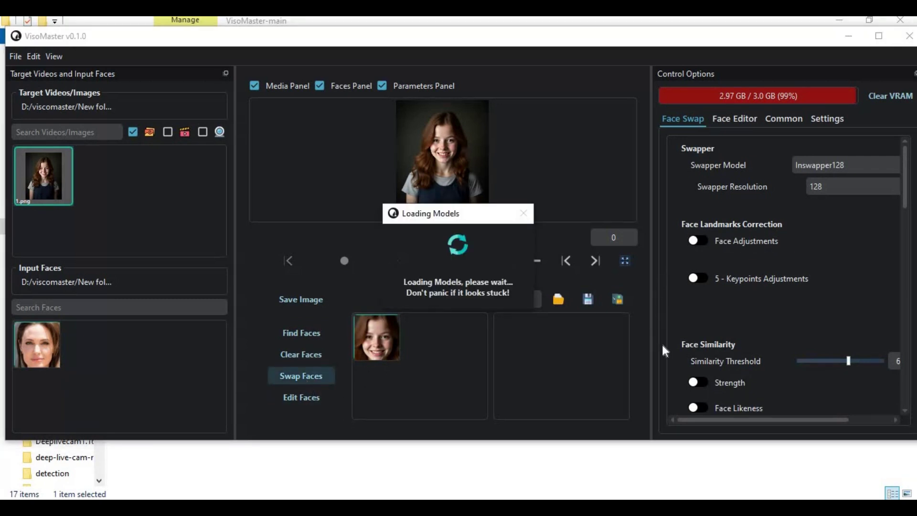
left_click(133, 132)
Load audio_0_retri_0.mp4, swap the input face onto its detected face, and start recording.
left_click(167, 133)
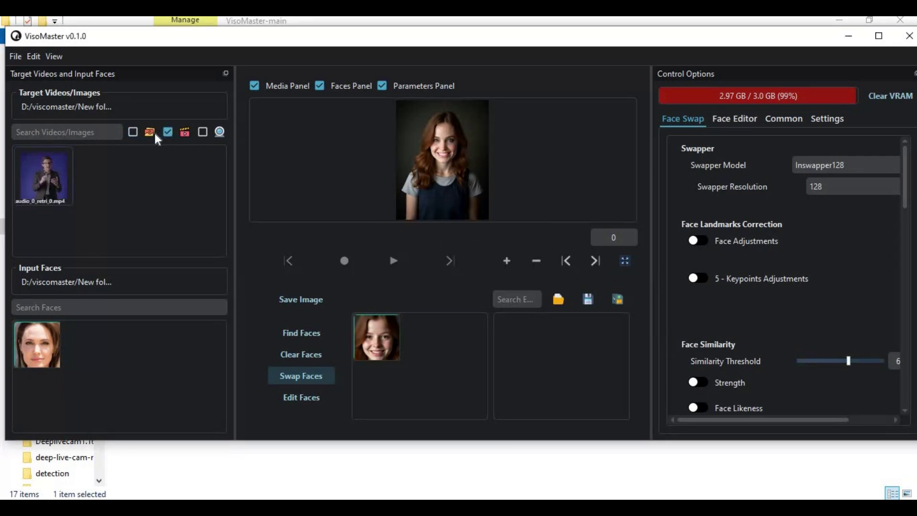
left_click(44, 182)
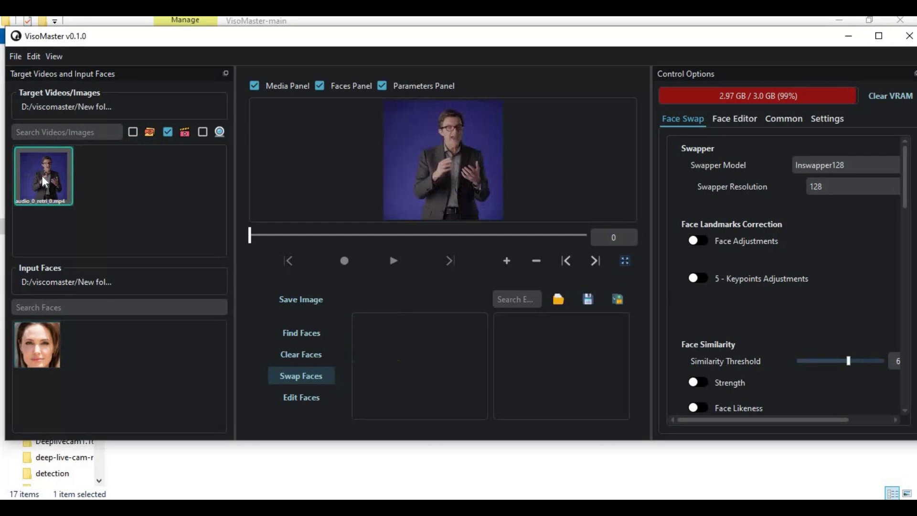
left_click(316, 334)
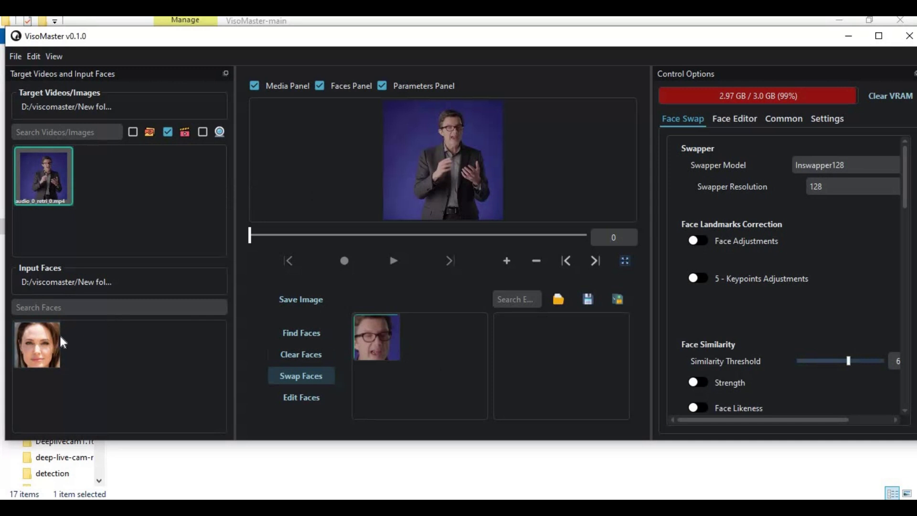
left_click(36, 344)
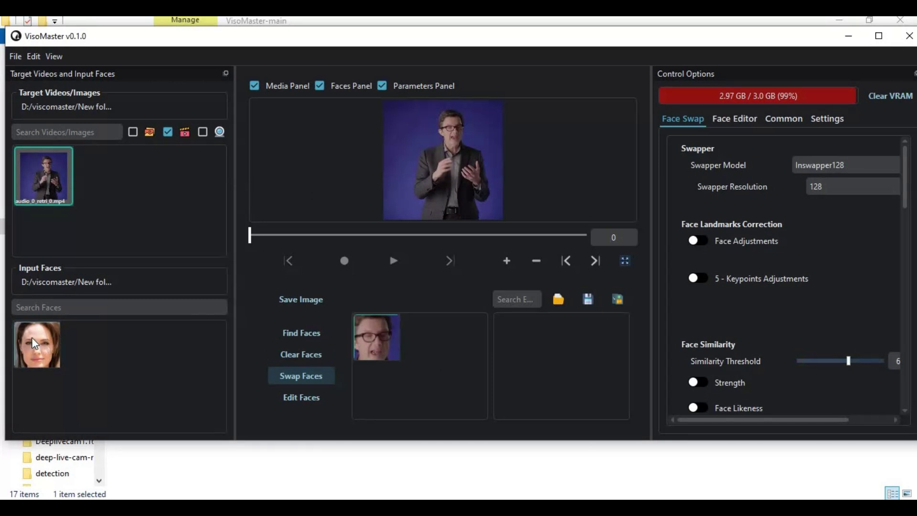
left_click(293, 378)
left_click(344, 260)
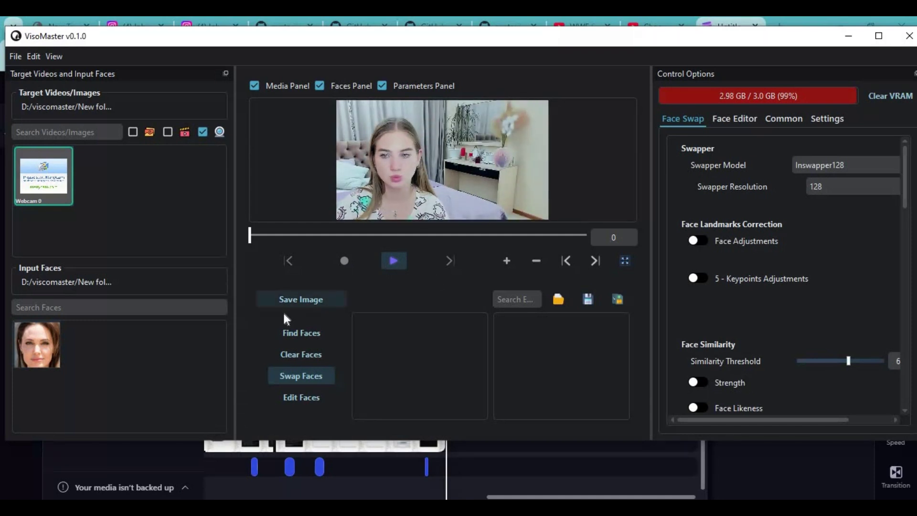
Detect the girl's face in the playing Webcam 0 feed.
left_click(299, 333)
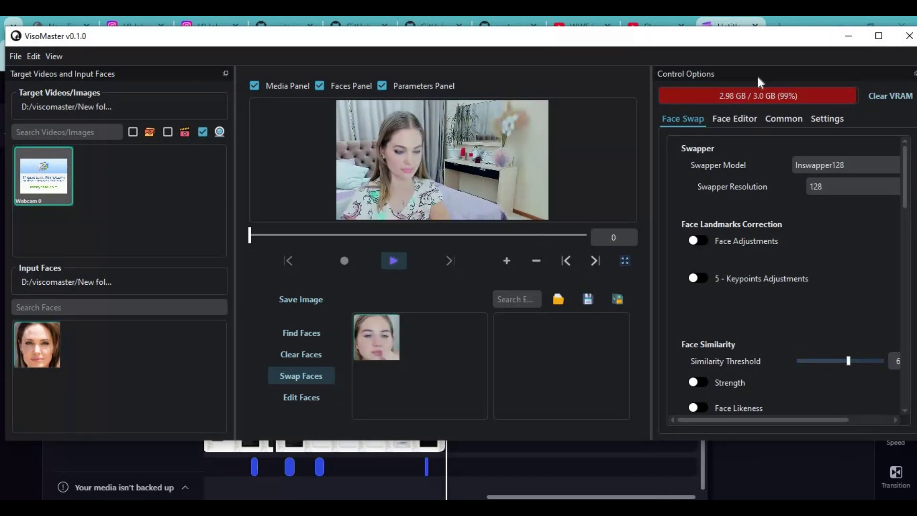
left_click(821, 126)
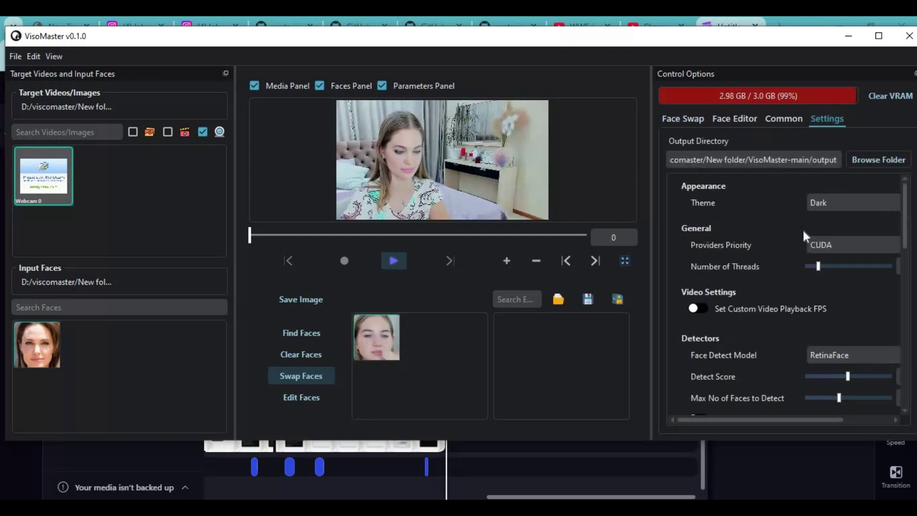
scroll(804, 235, "down", 3)
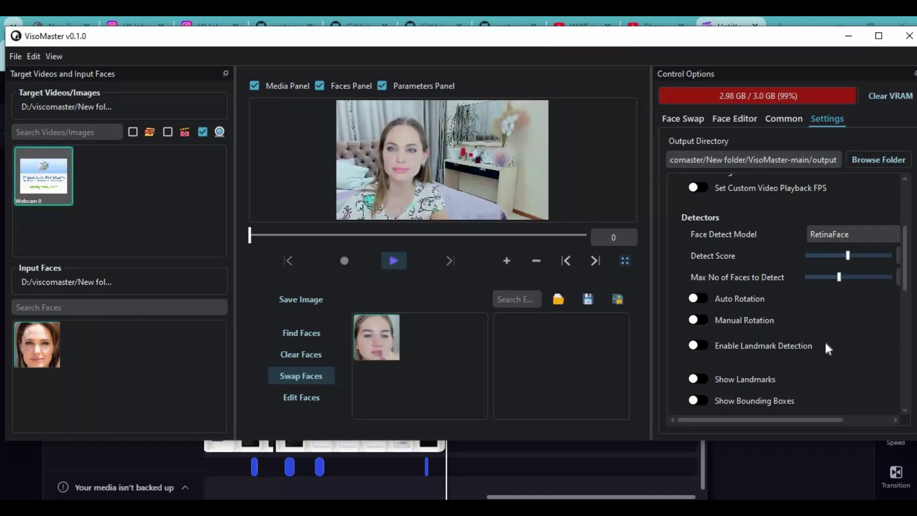
scroll(825, 339, "down", 2)
scroll(825, 337, "down", 3)
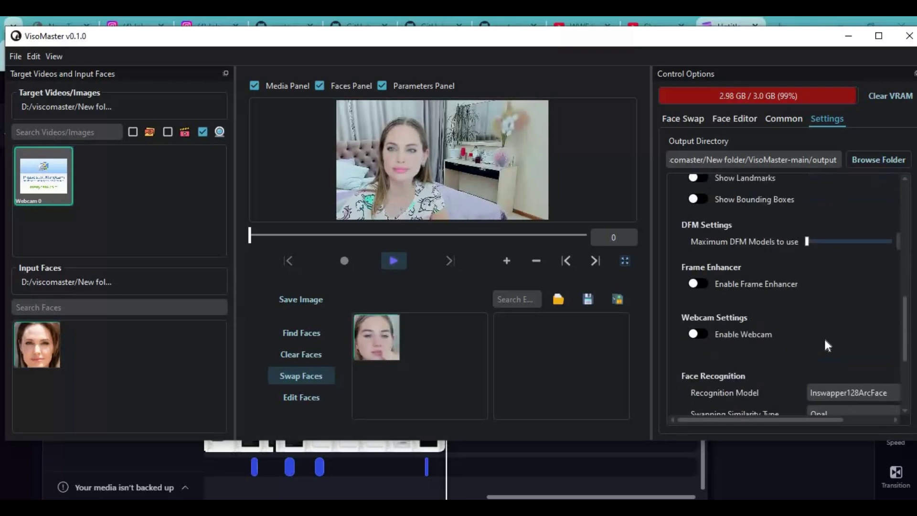
scroll(826, 342, "down", 2)
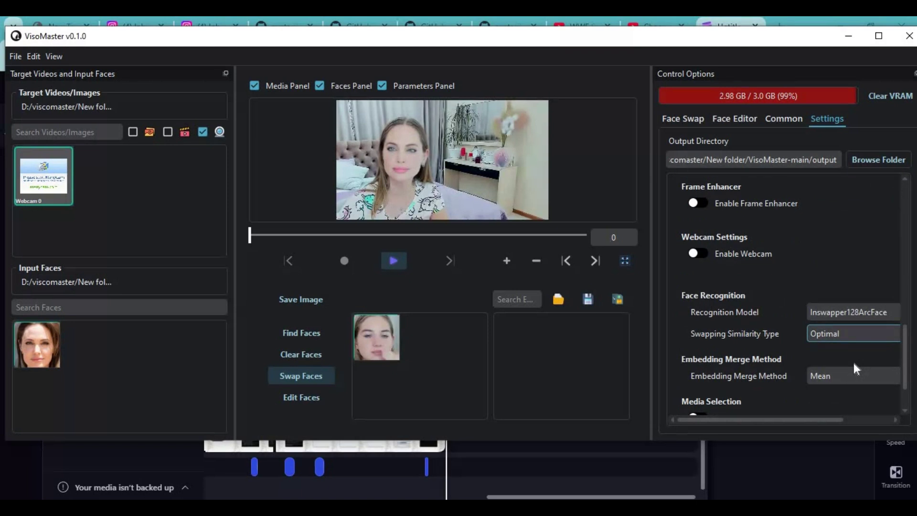
scroll(855, 366, "down", 2)
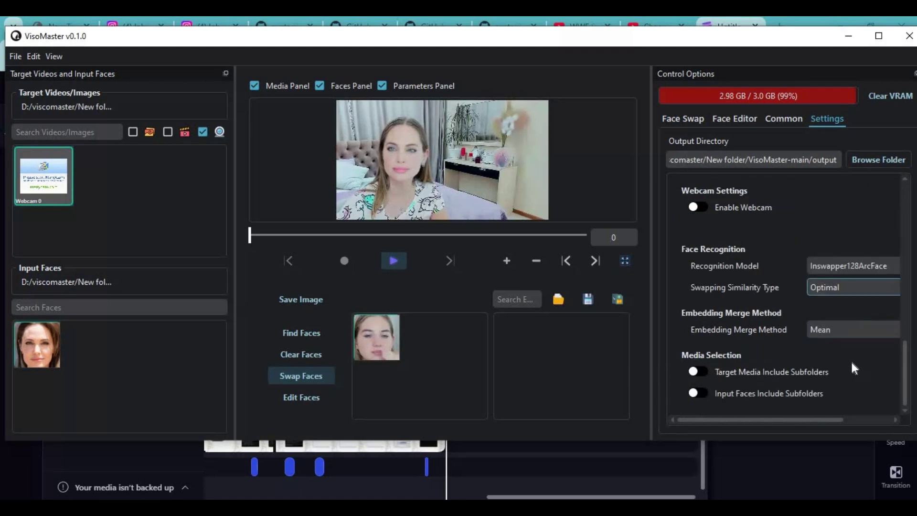
scroll(853, 363, "up", 2)
scroll(823, 248, "up", 4)
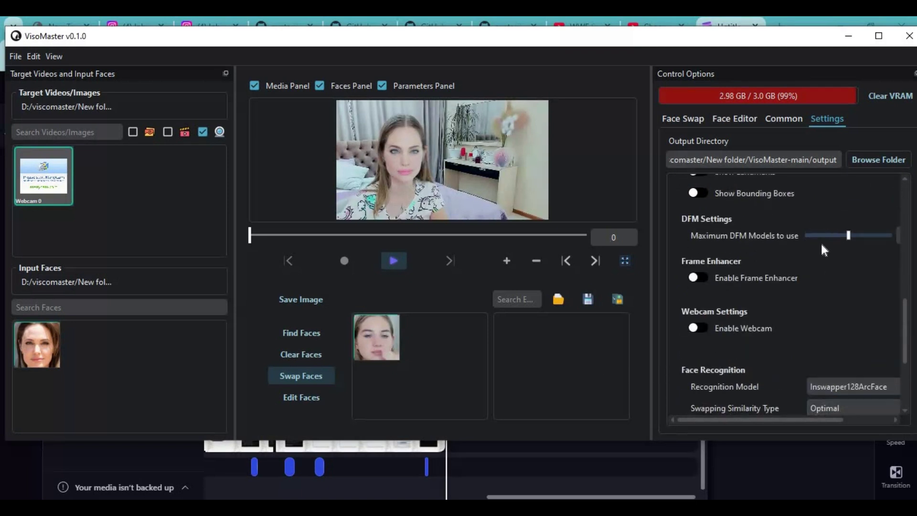